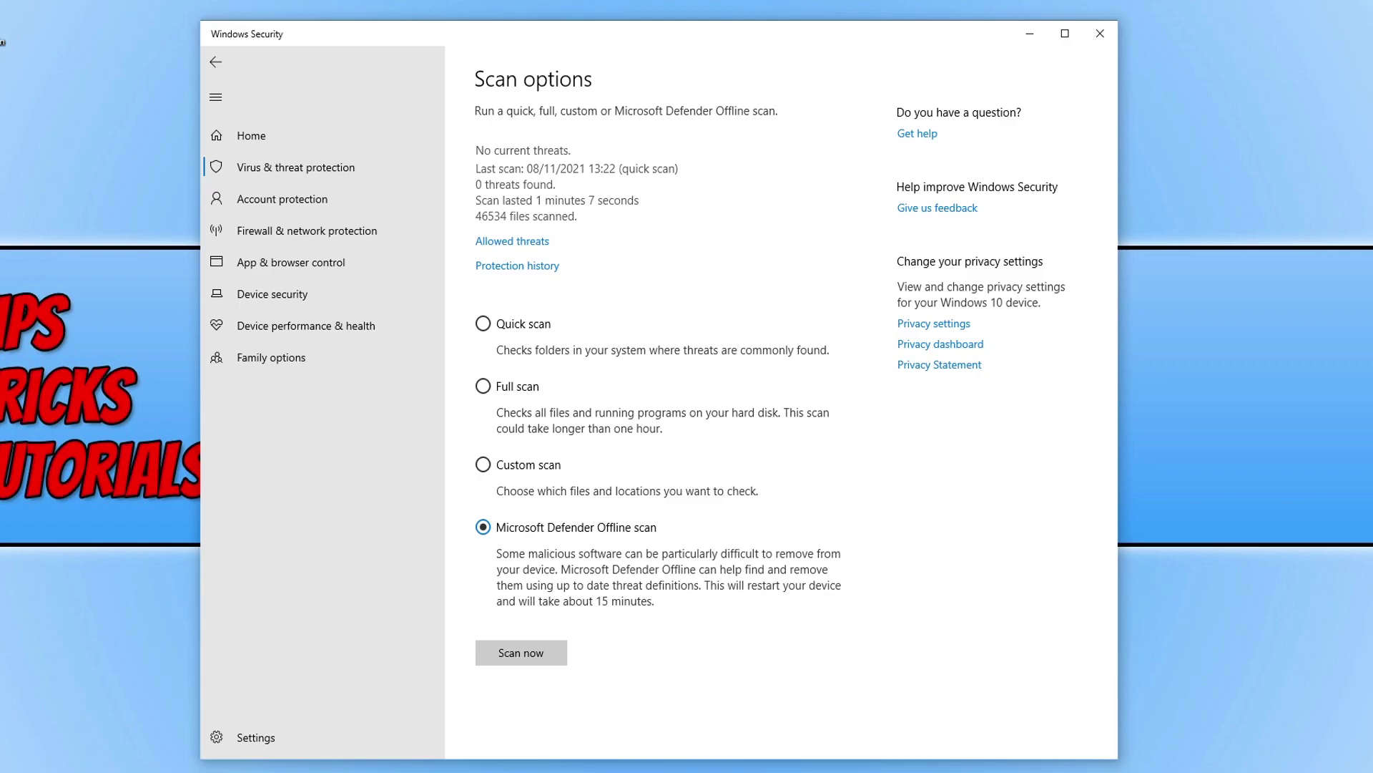
# Start and confirm a Microsoft Defender Offline scan after briefly selecting the Full and Quick scan options
pyautogui.click(552, 654)
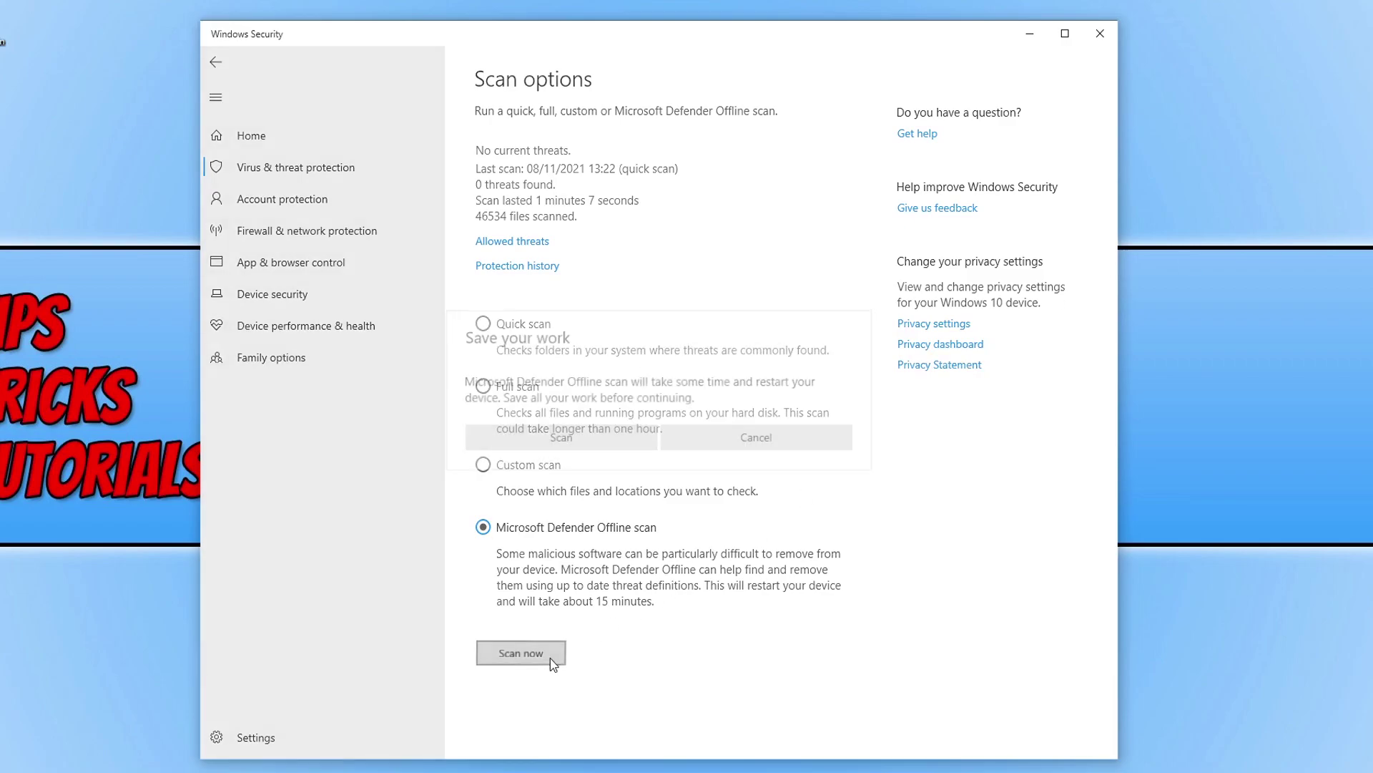
pyautogui.click(577, 435)
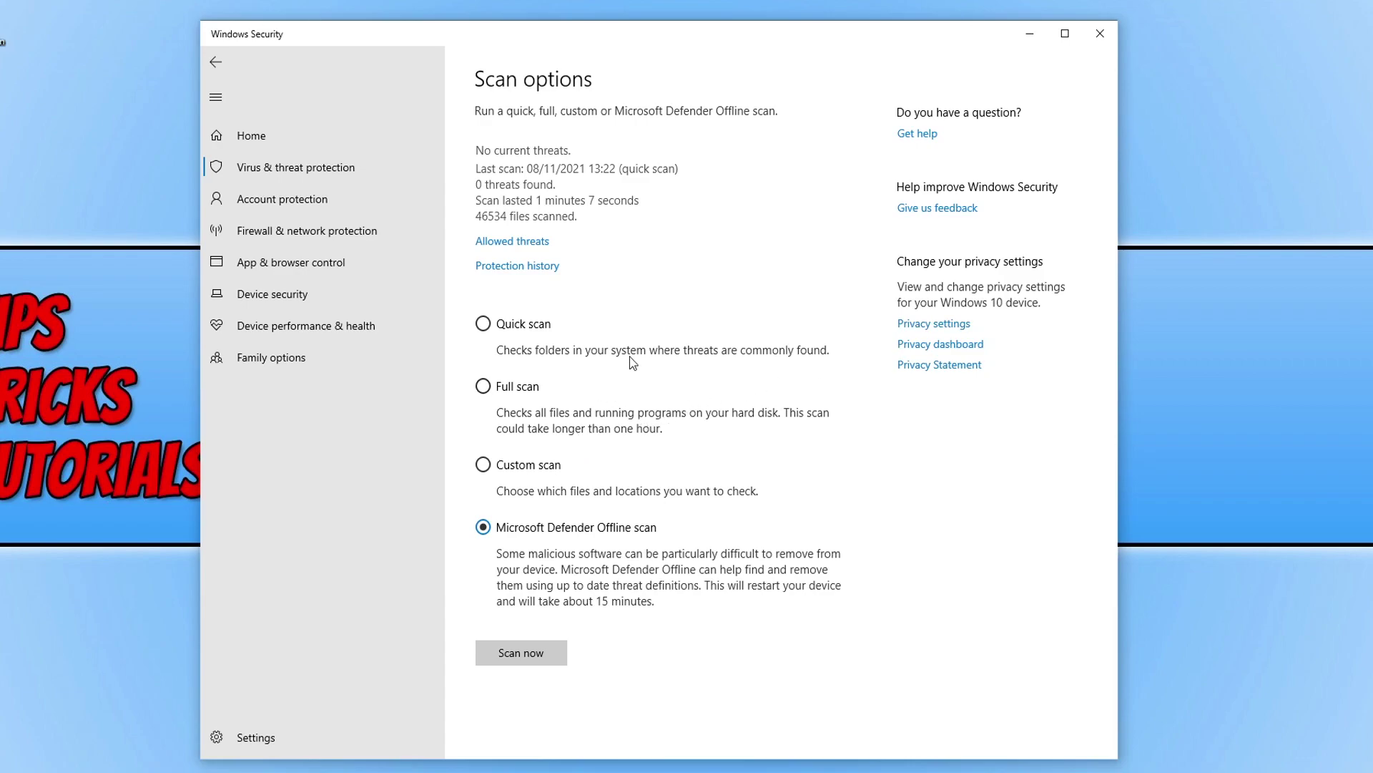
pyautogui.click(519, 391)
pyautogui.click(520, 323)
pyautogui.click(553, 532)
pyautogui.click(552, 652)
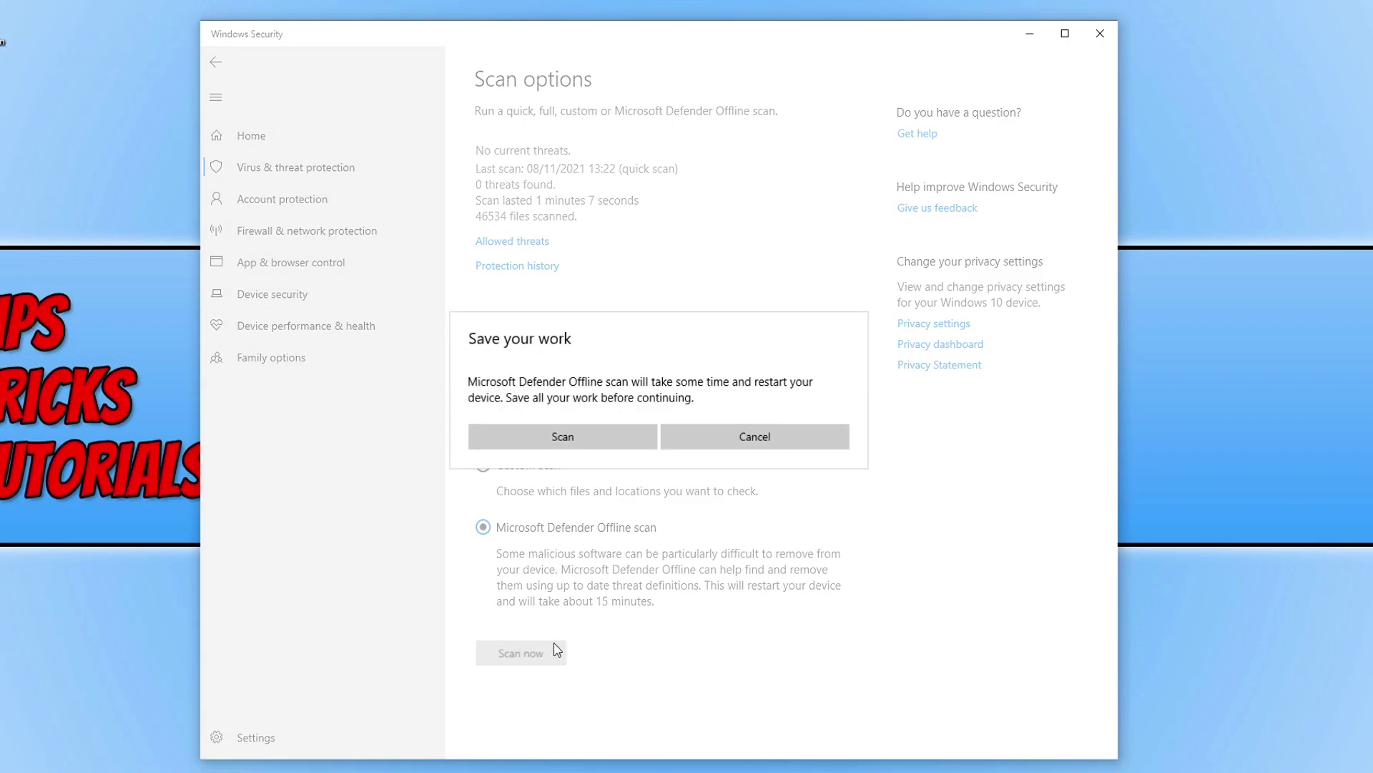
pyautogui.click(592, 446)
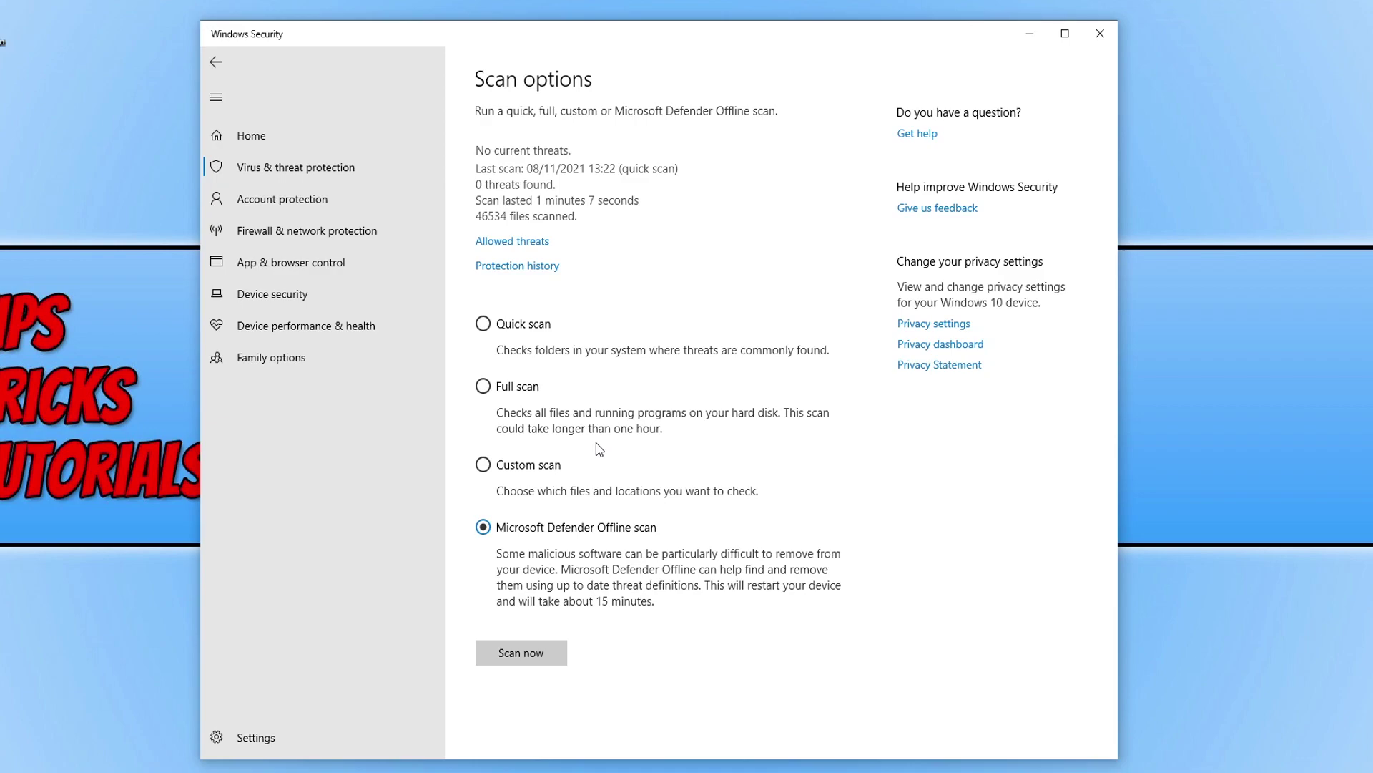
# Close Windows Security and run Disk Clean-up on drive C: with system files included
pyautogui.click(1101, 34)
pyautogui.press('super')
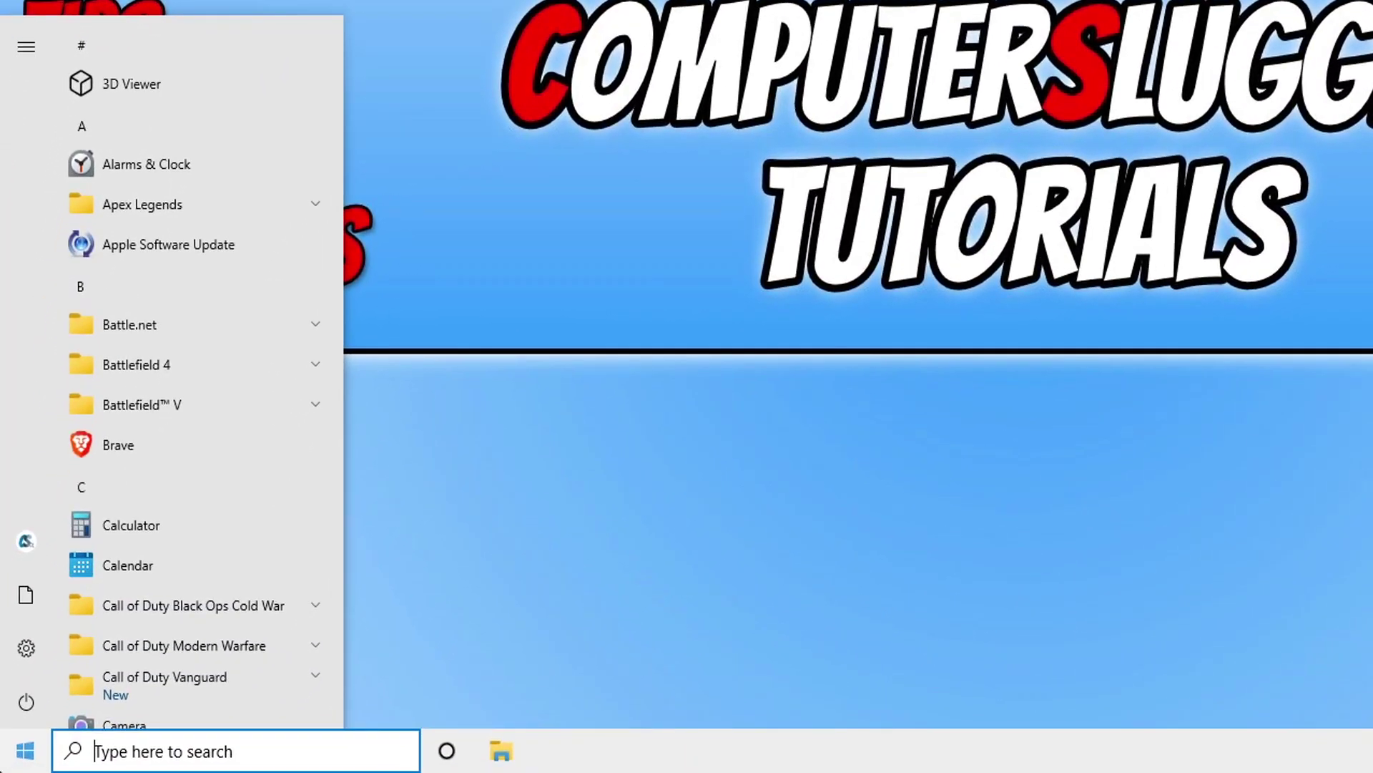
pyautogui.write('disk')
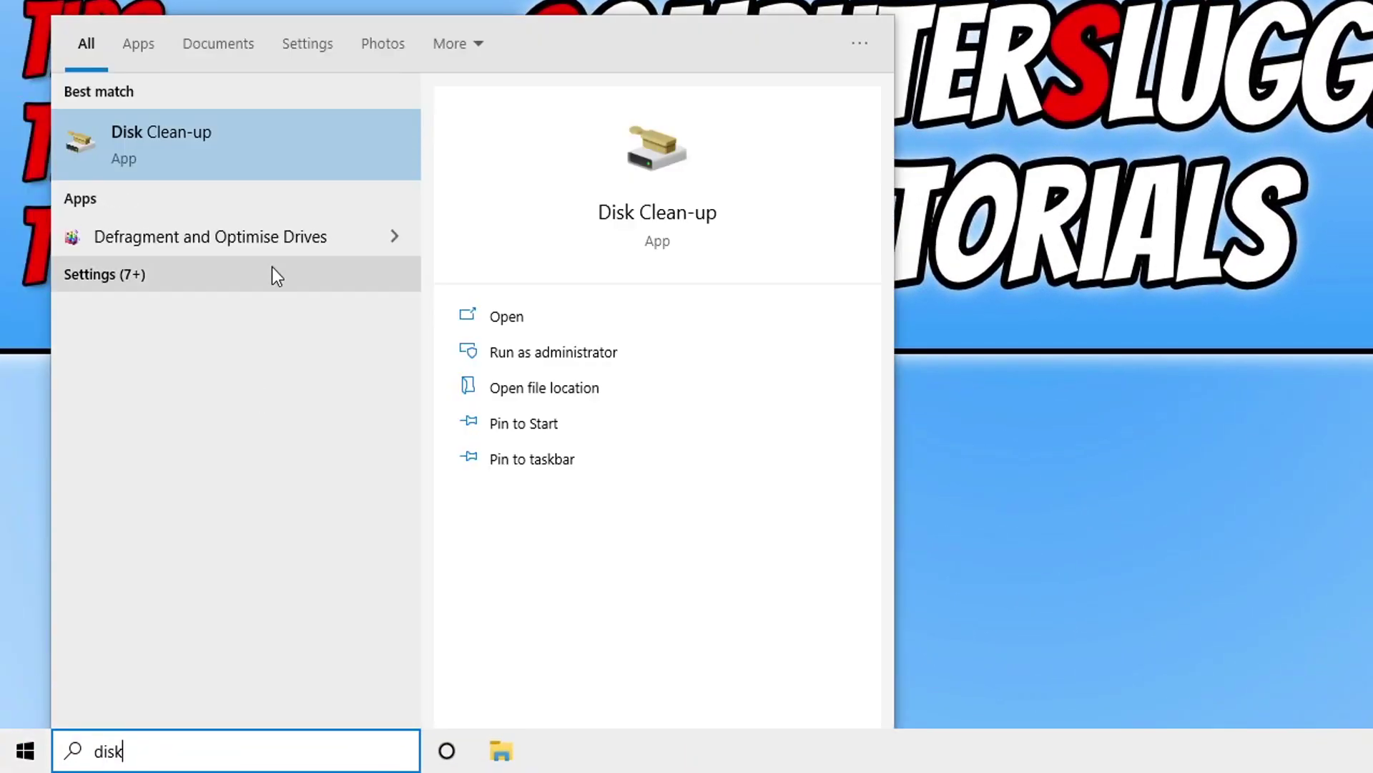
pyautogui.click(276, 152)
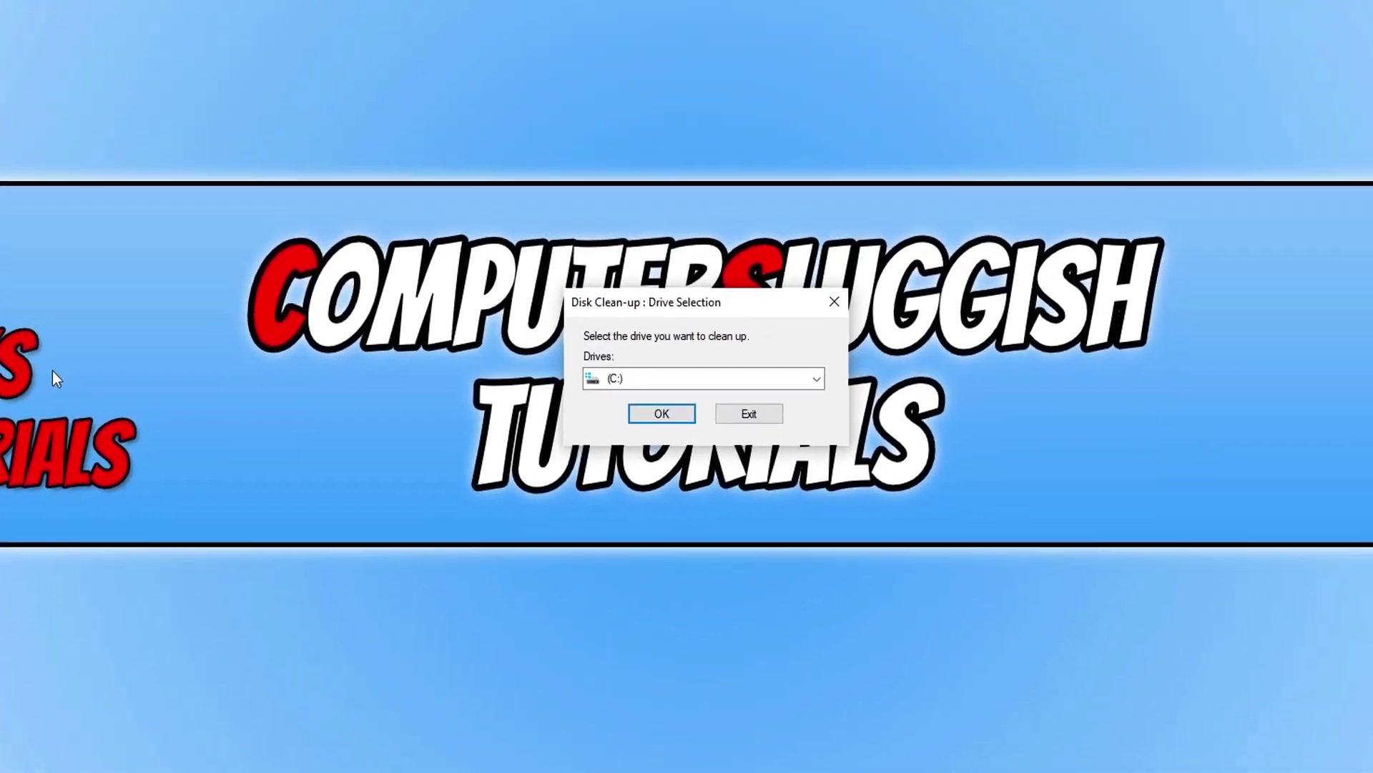
pyautogui.click(642, 429)
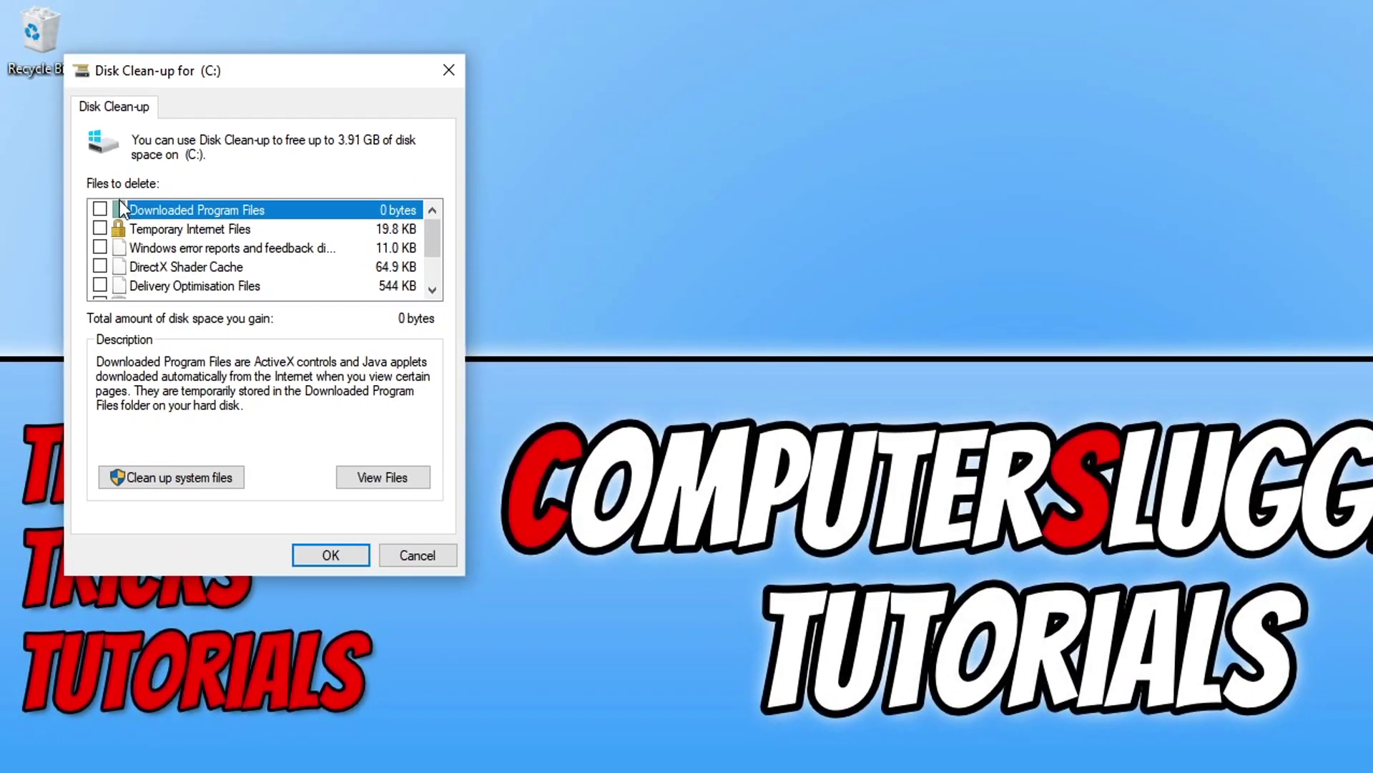
pyautogui.click(196, 477)
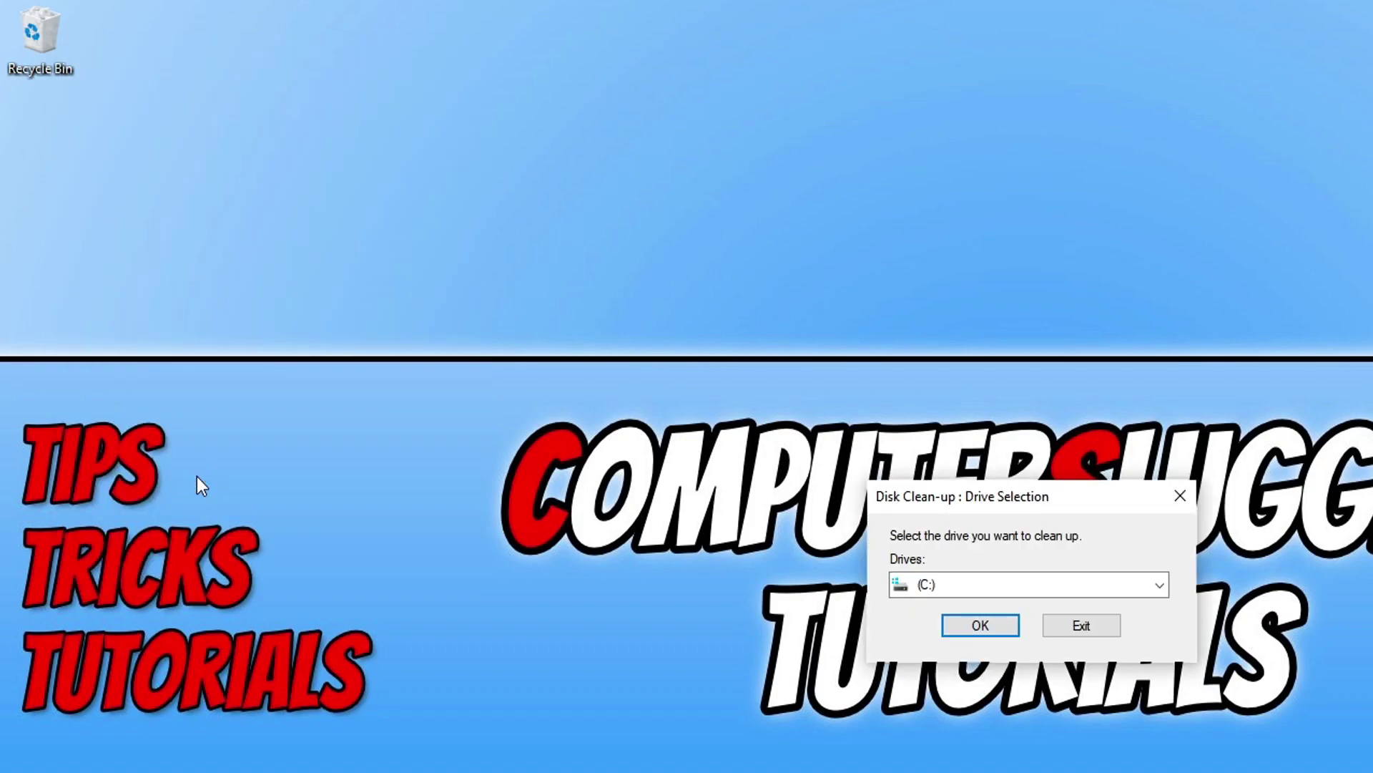
pyautogui.click(990, 625)
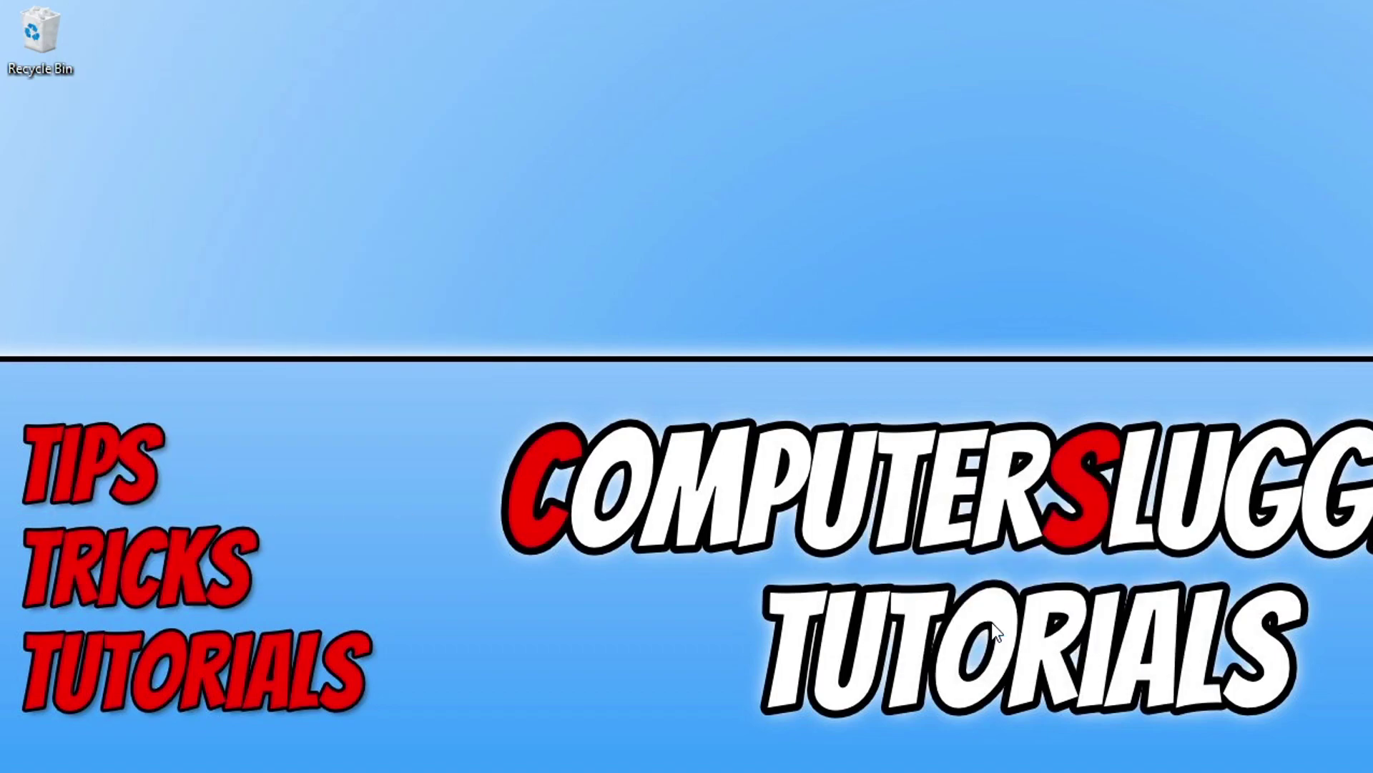
# Tick Defender files, upgrade logs, downloaded programs, minidumps, shader cache, driver packages and language resources
pyautogui.click(129, 257)
pyautogui.click(128, 277)
pyautogui.click(128, 296)
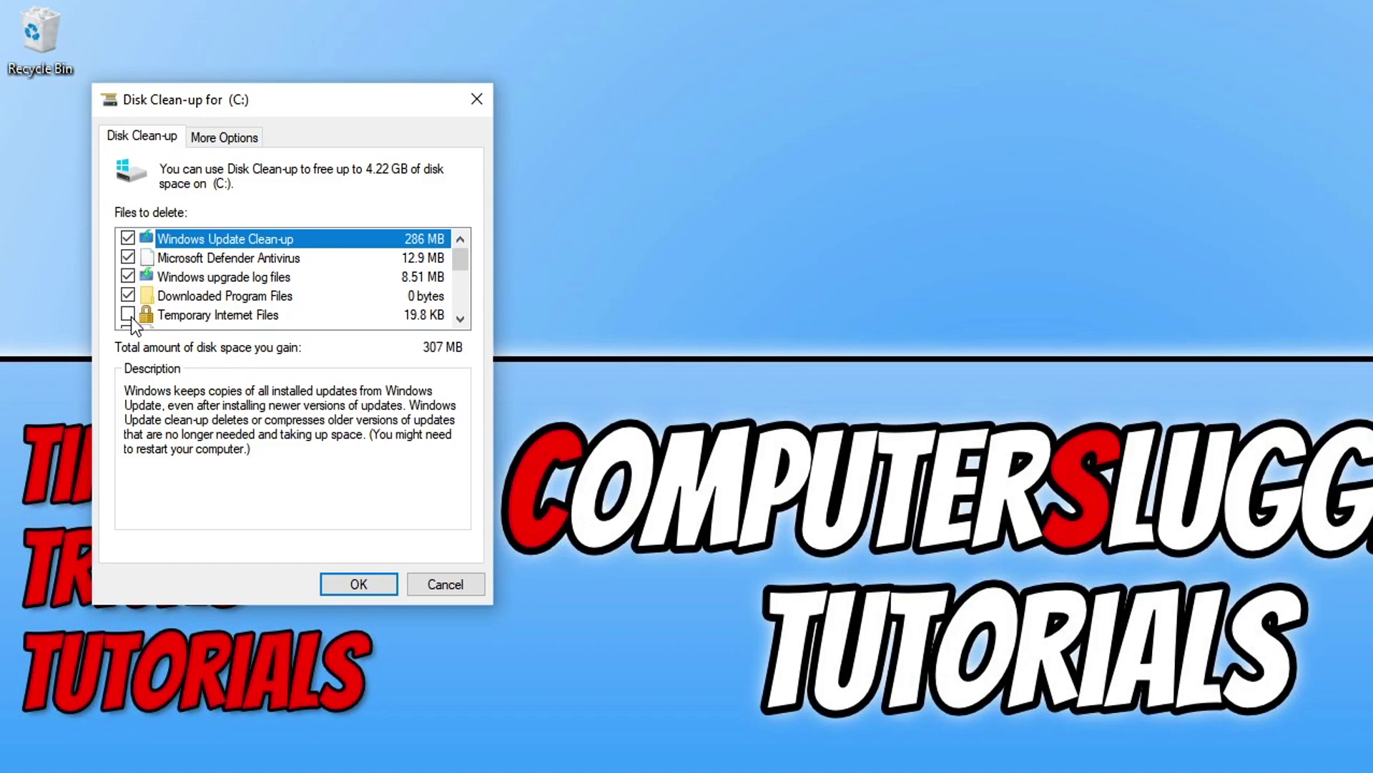
pyautogui.scroll(-1, 131, 315)
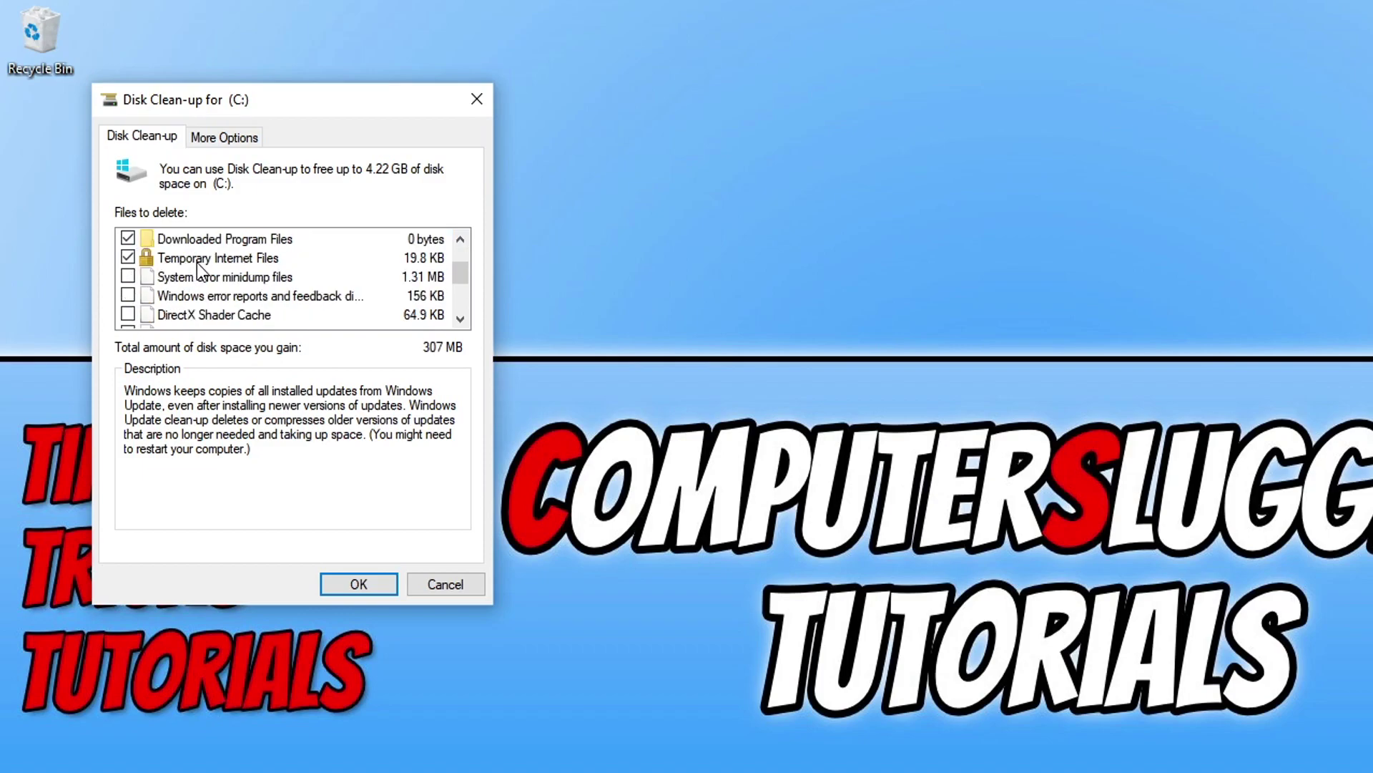
pyautogui.click(129, 277)
pyautogui.click(128, 315)
pyautogui.scroll(-1, 172, 295)
pyautogui.click(128, 295)
pyautogui.click(128, 315)
# Add Temporary files and Thumbnails, leave Recycle Bin unticked, and confirm deleting about 4.08 GB
pyautogui.scroll(-1, 129, 315)
pyautogui.click(129, 277)
pyautogui.click(127, 296)
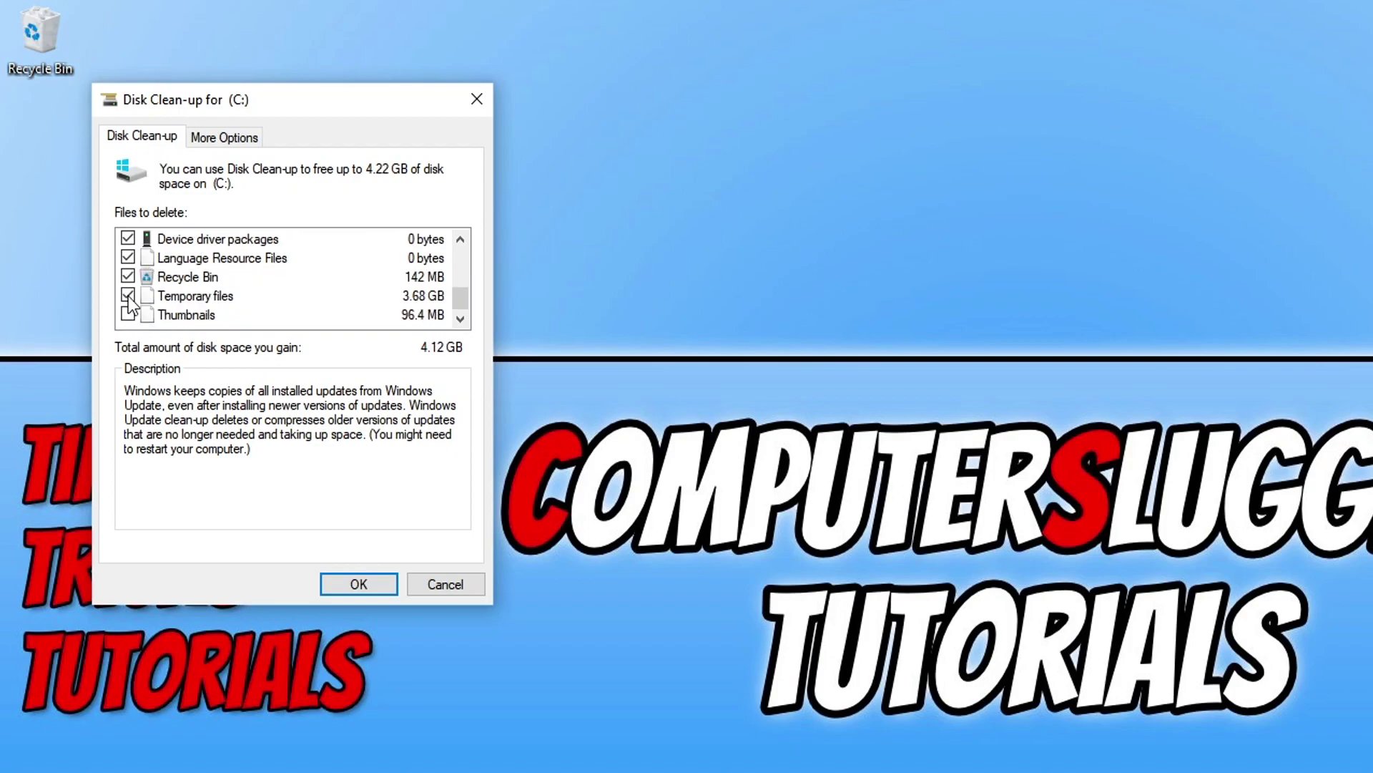
pyautogui.click(128, 277)
pyautogui.click(128, 314)
pyautogui.click(259, 300)
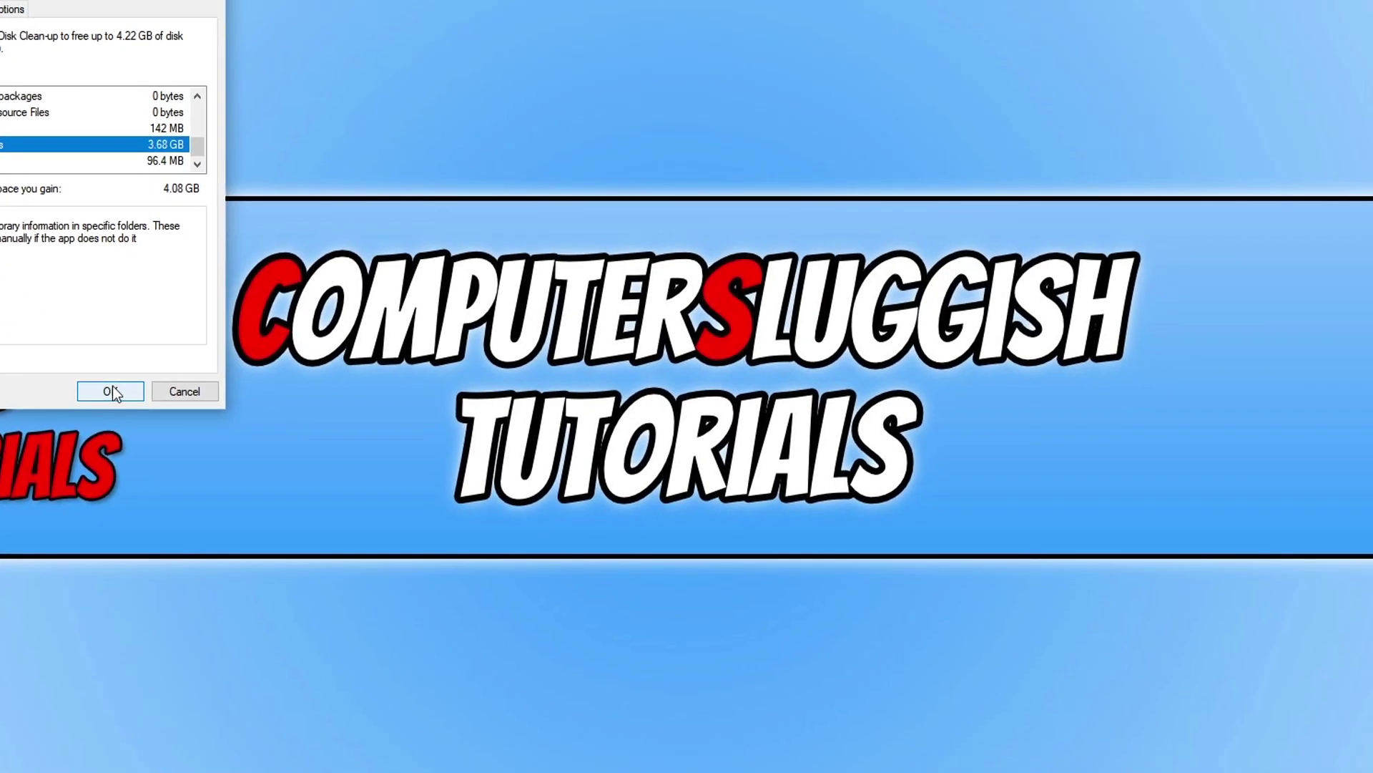
pyautogui.click(111, 391)
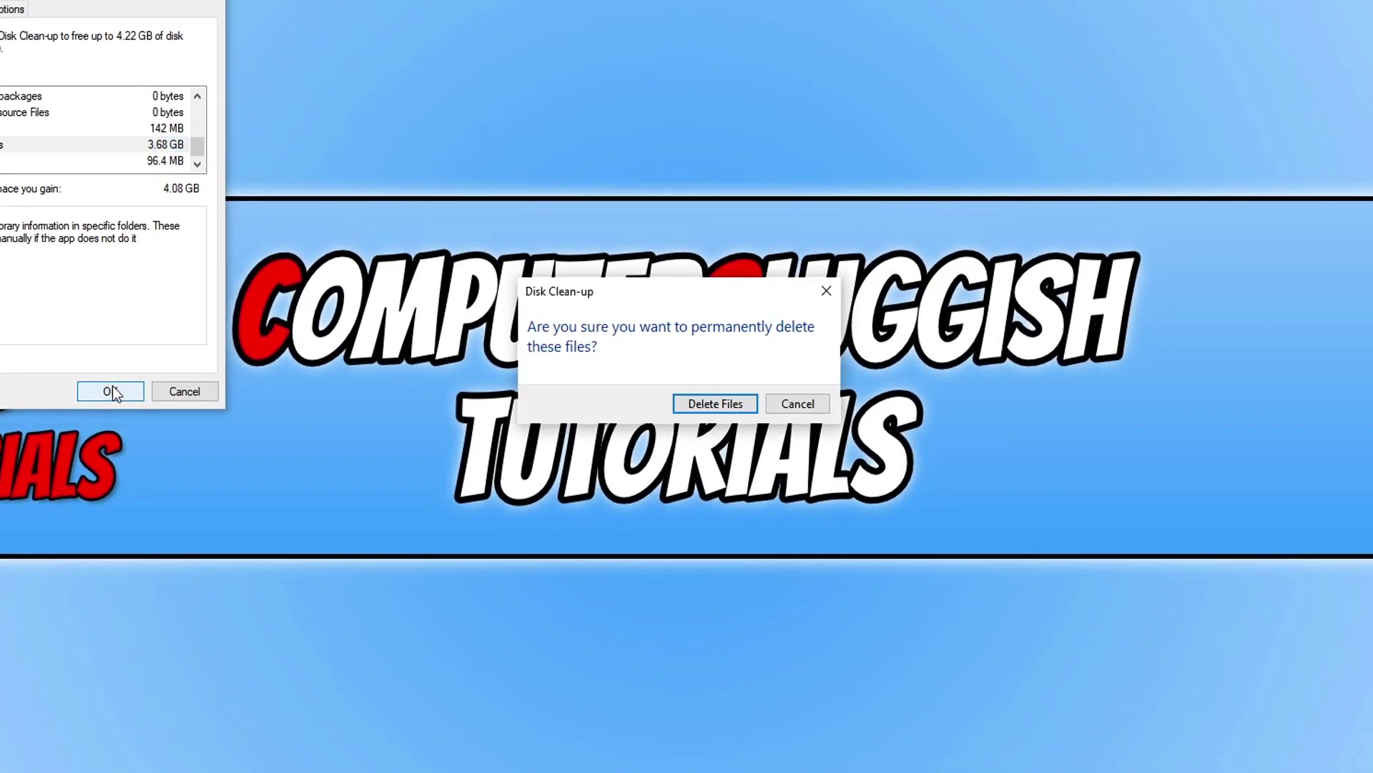
# Confirm permanent deletion of the files and check for Windows updates in Update & Security
pyautogui.click(716, 403)
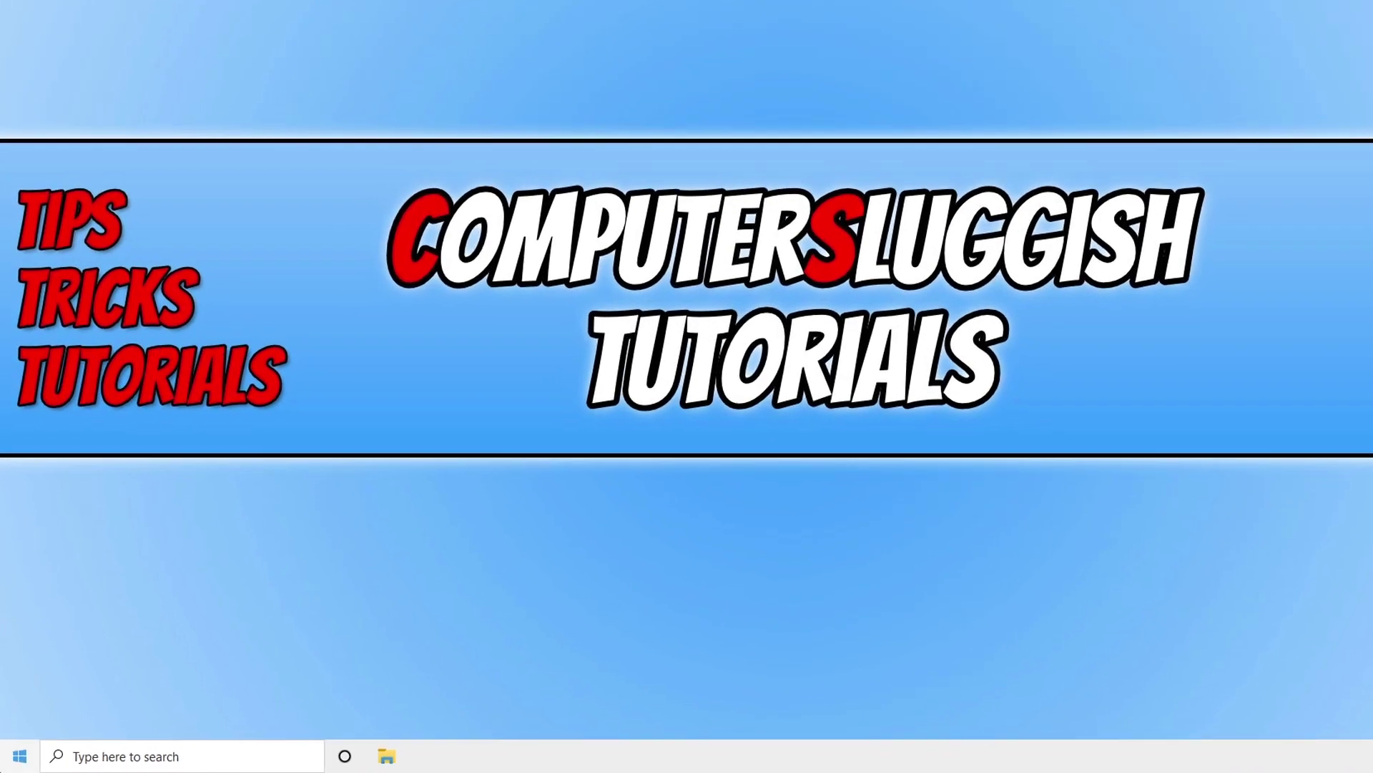
pyautogui.rightClick(7, 771)
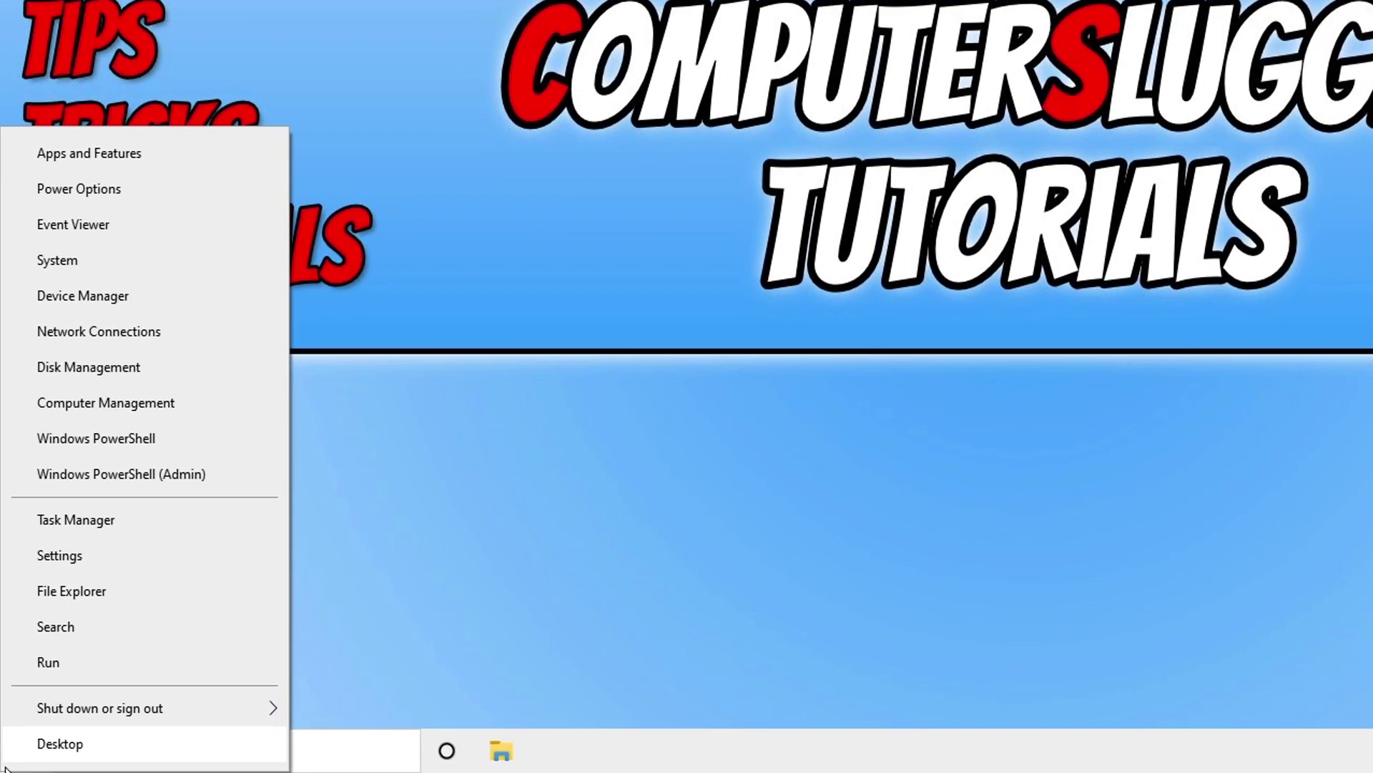
pyautogui.click(125, 561)
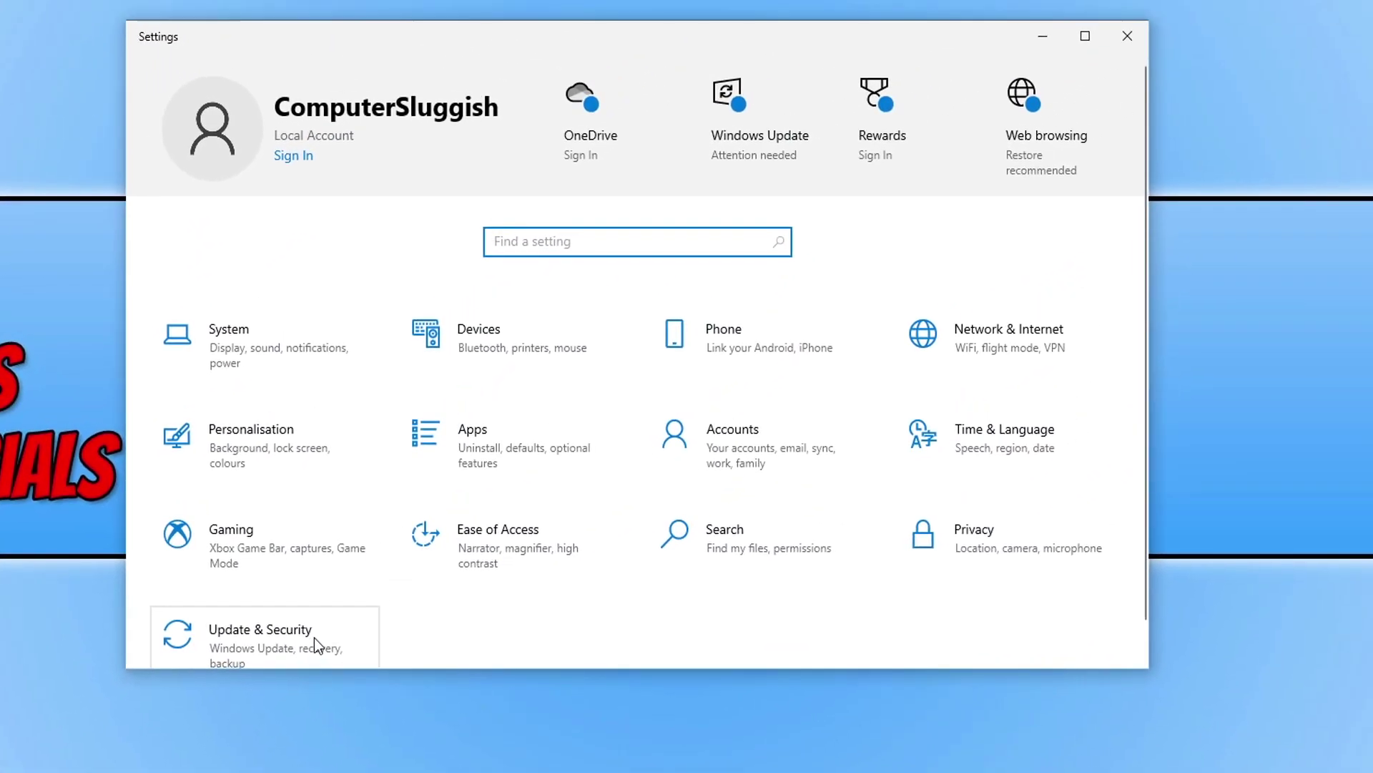
pyautogui.click(315, 638)
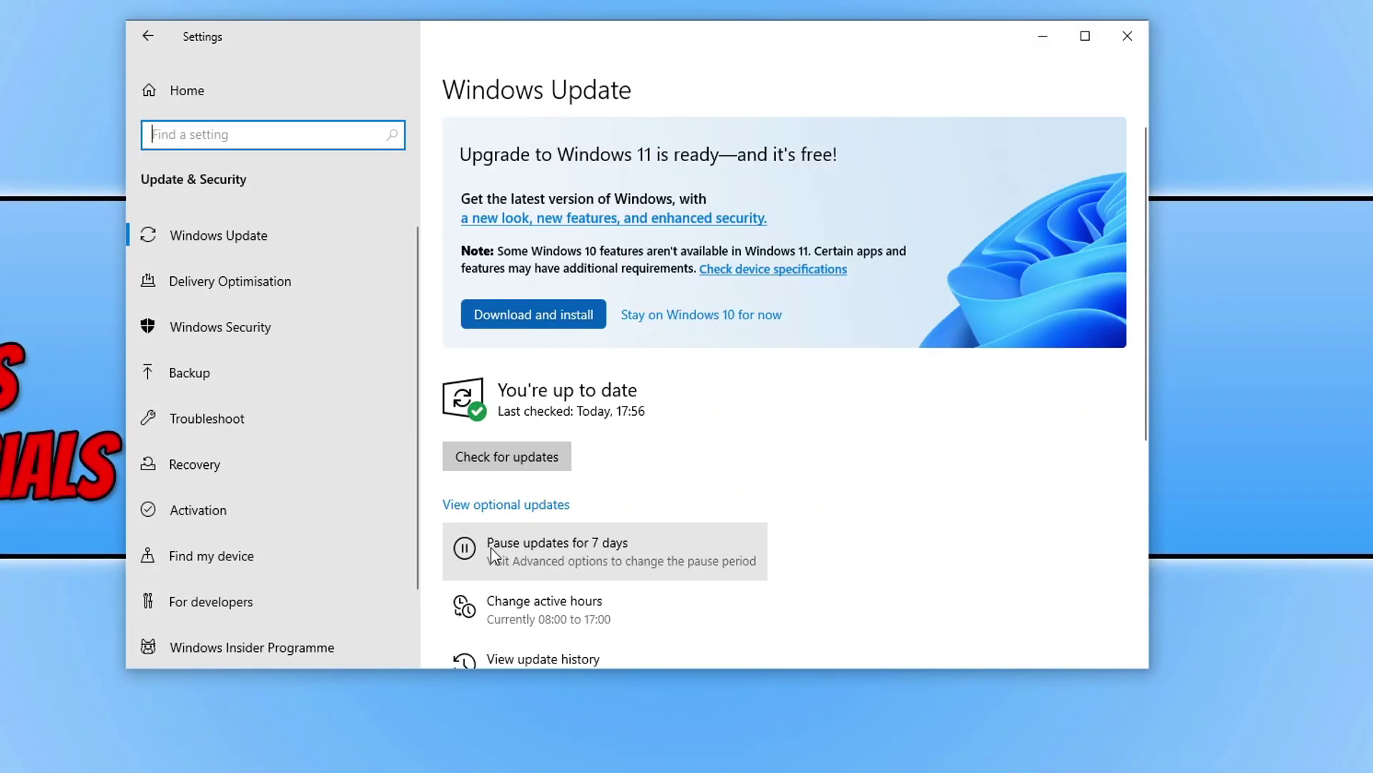
pyautogui.click(530, 457)
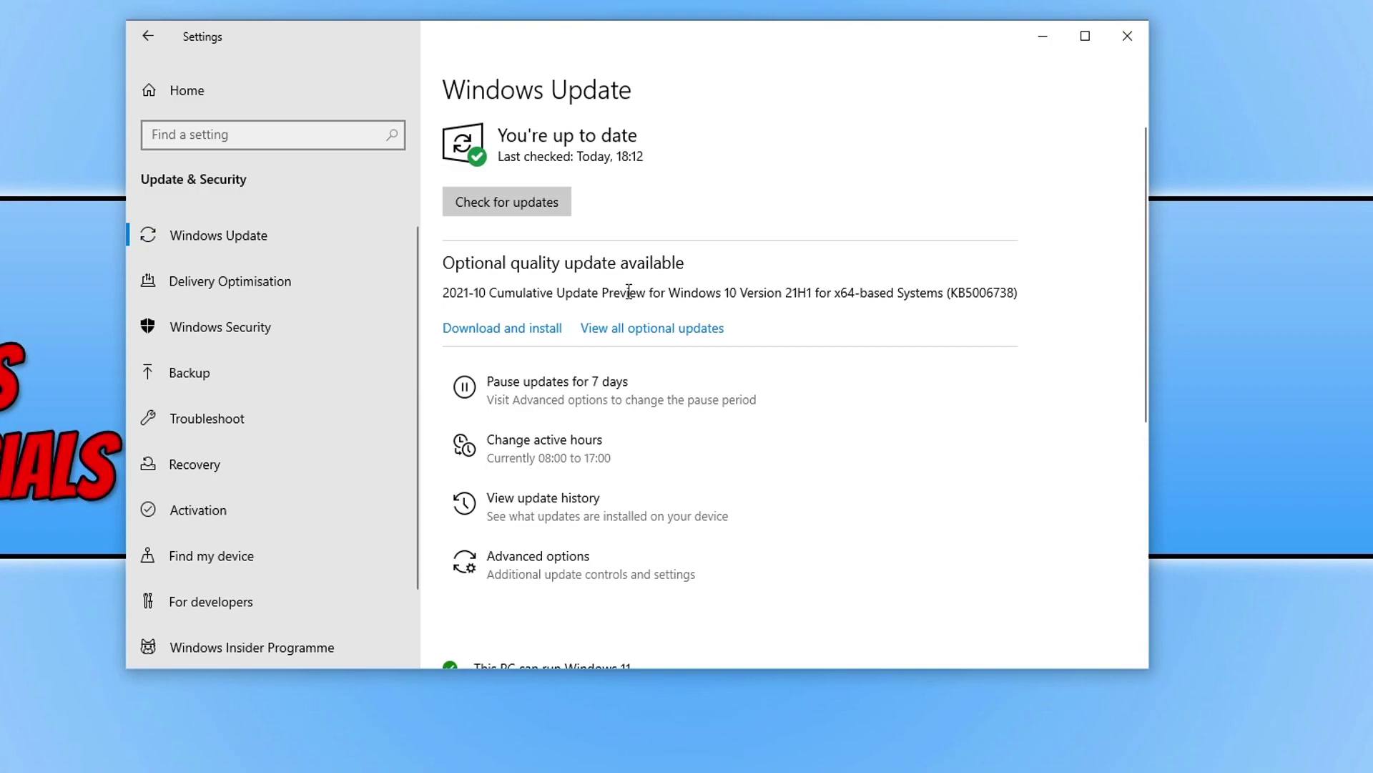
# Download the 2021-10 cumulative update preview and open the Windows Security app
pyautogui.click(520, 333)
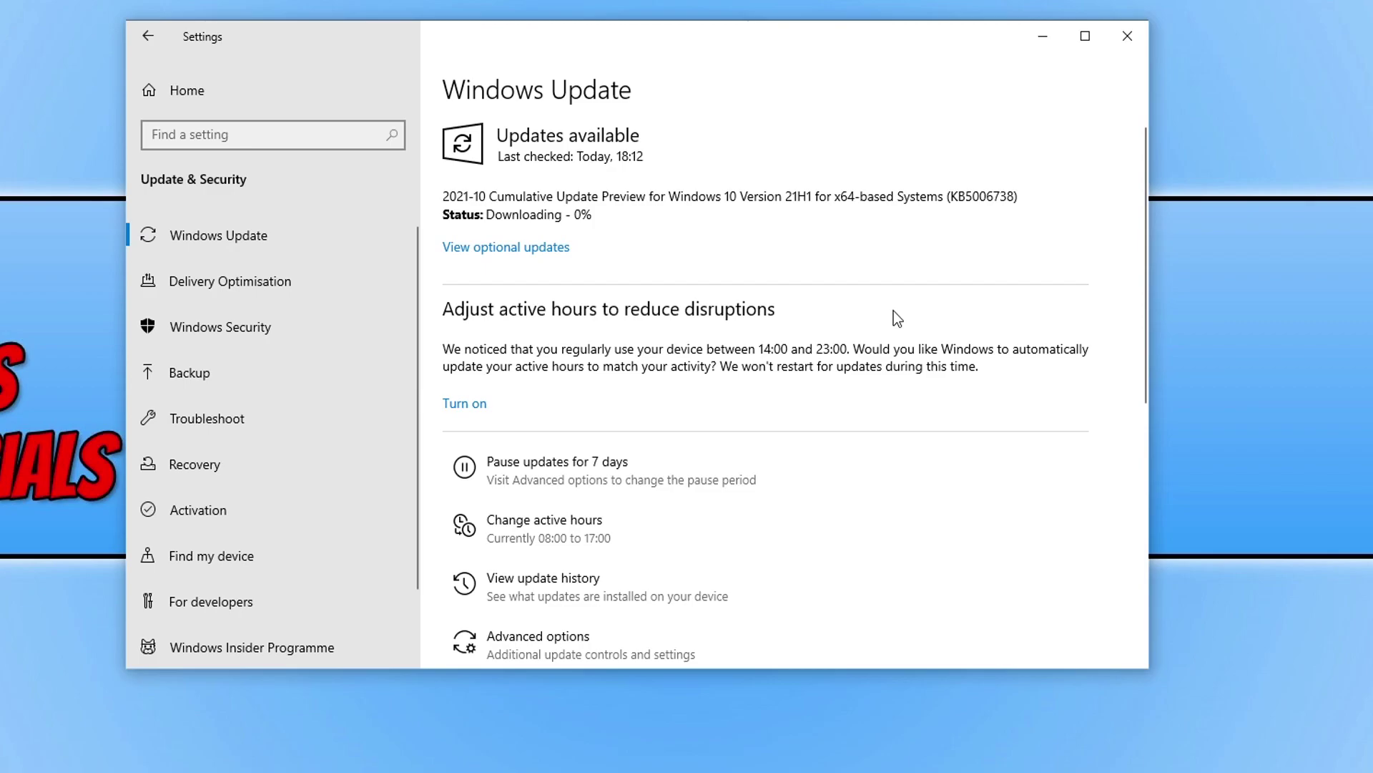
pyautogui.click(318, 326)
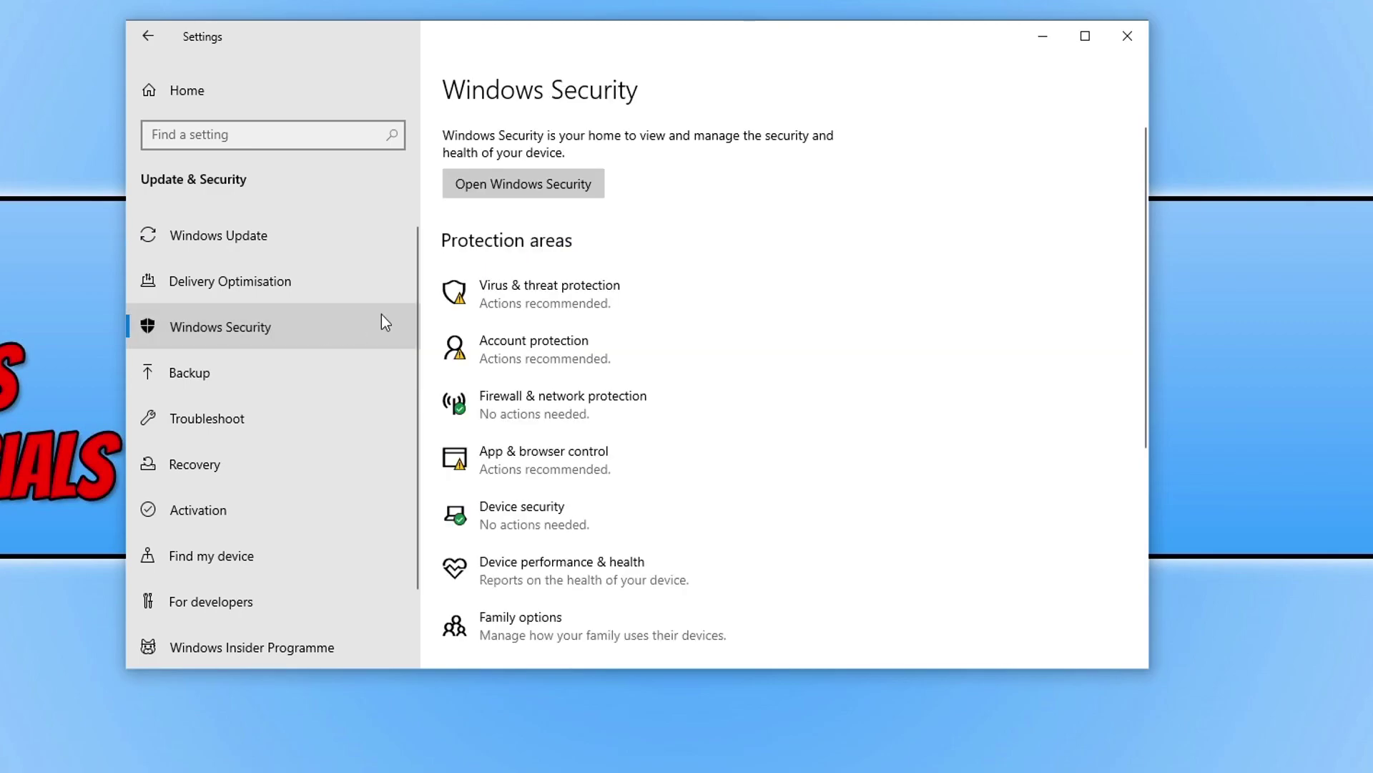
pyautogui.click(583, 182)
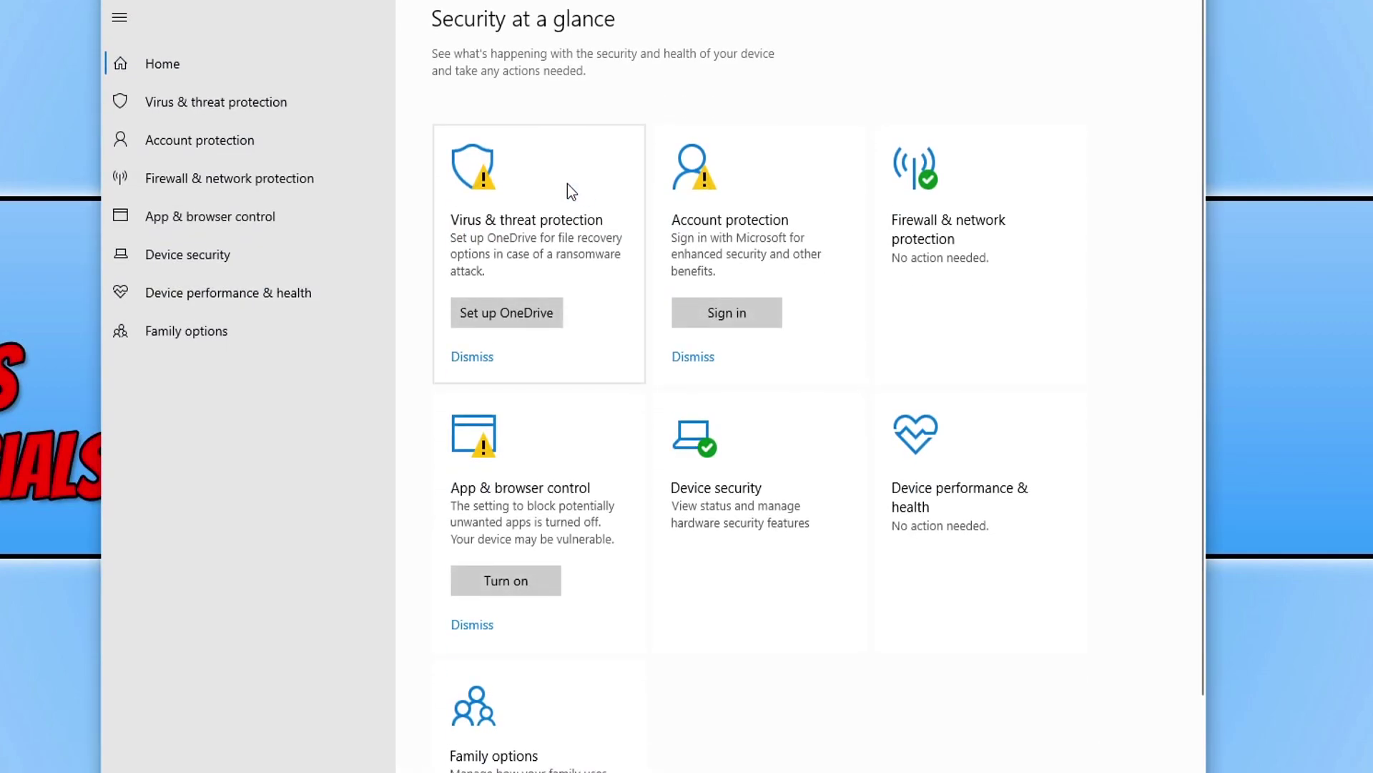
# Check for Defender security intelligence updates, view the Windows update download at 28%, and close Settings
pyautogui.click(256, 105)
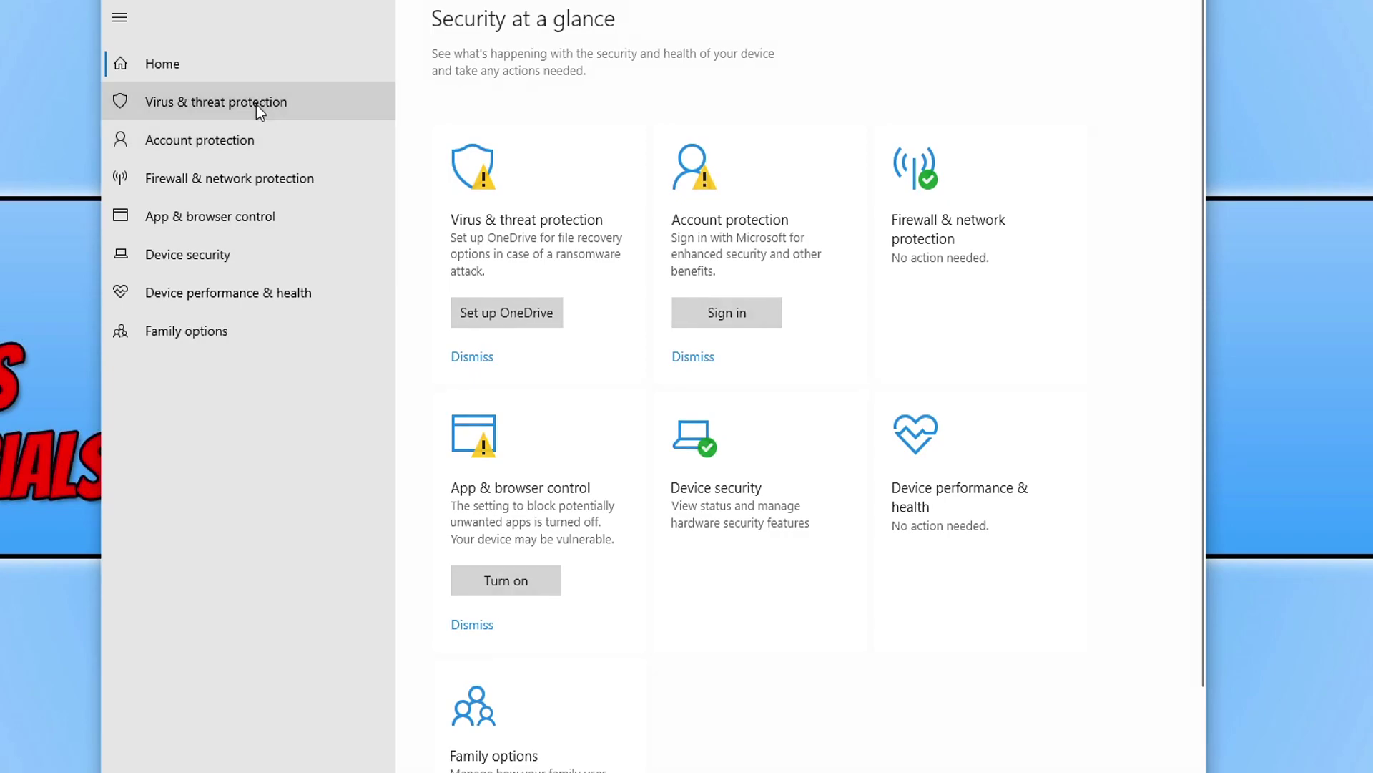
pyautogui.scroll(-2, 717, 384)
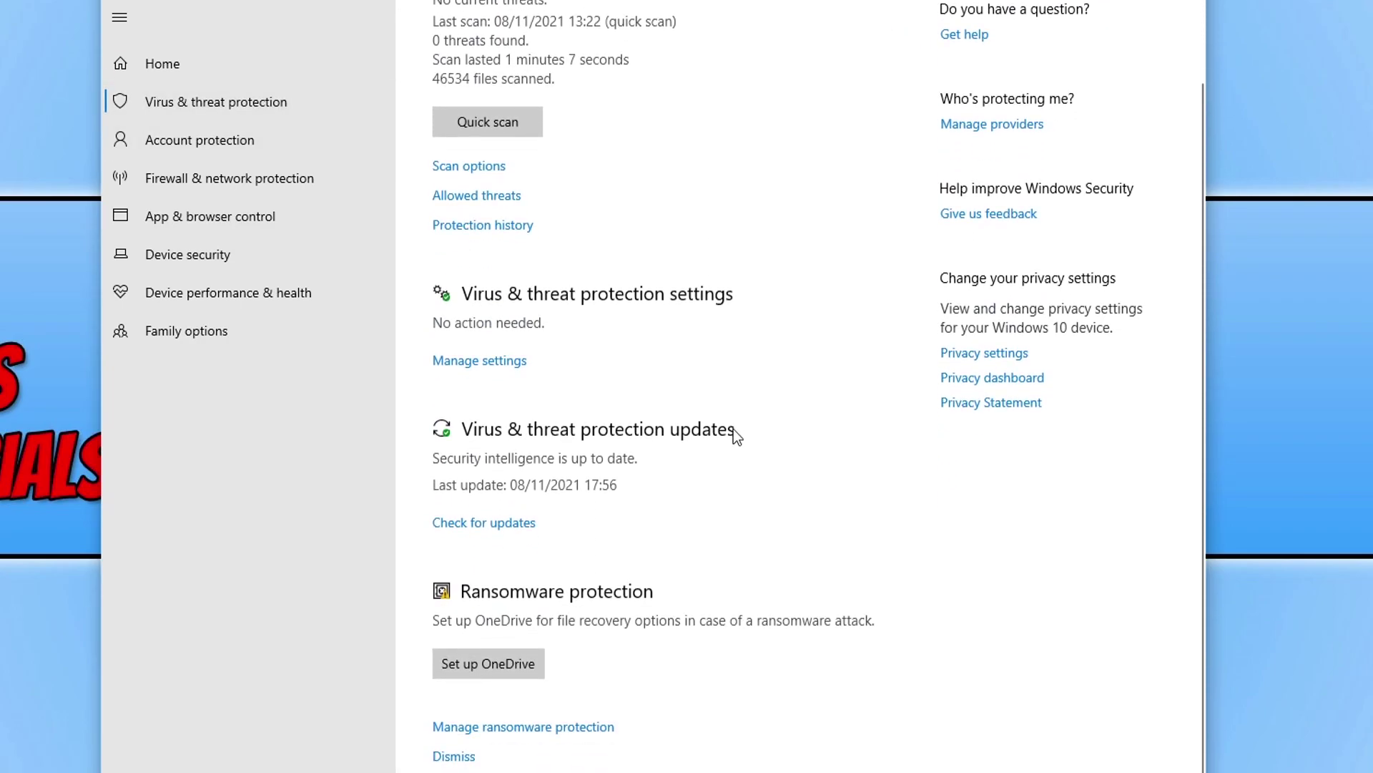
pyautogui.click(505, 528)
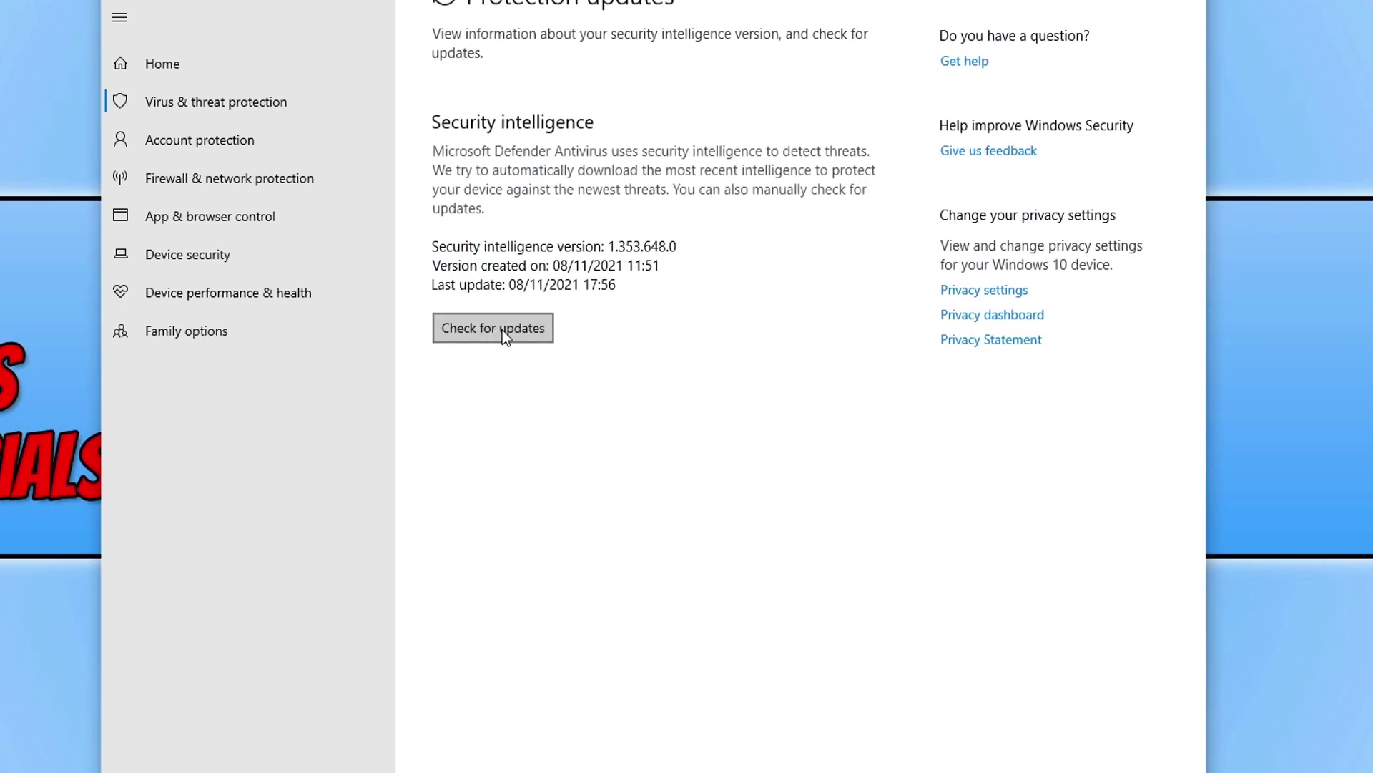
pyautogui.click(502, 329)
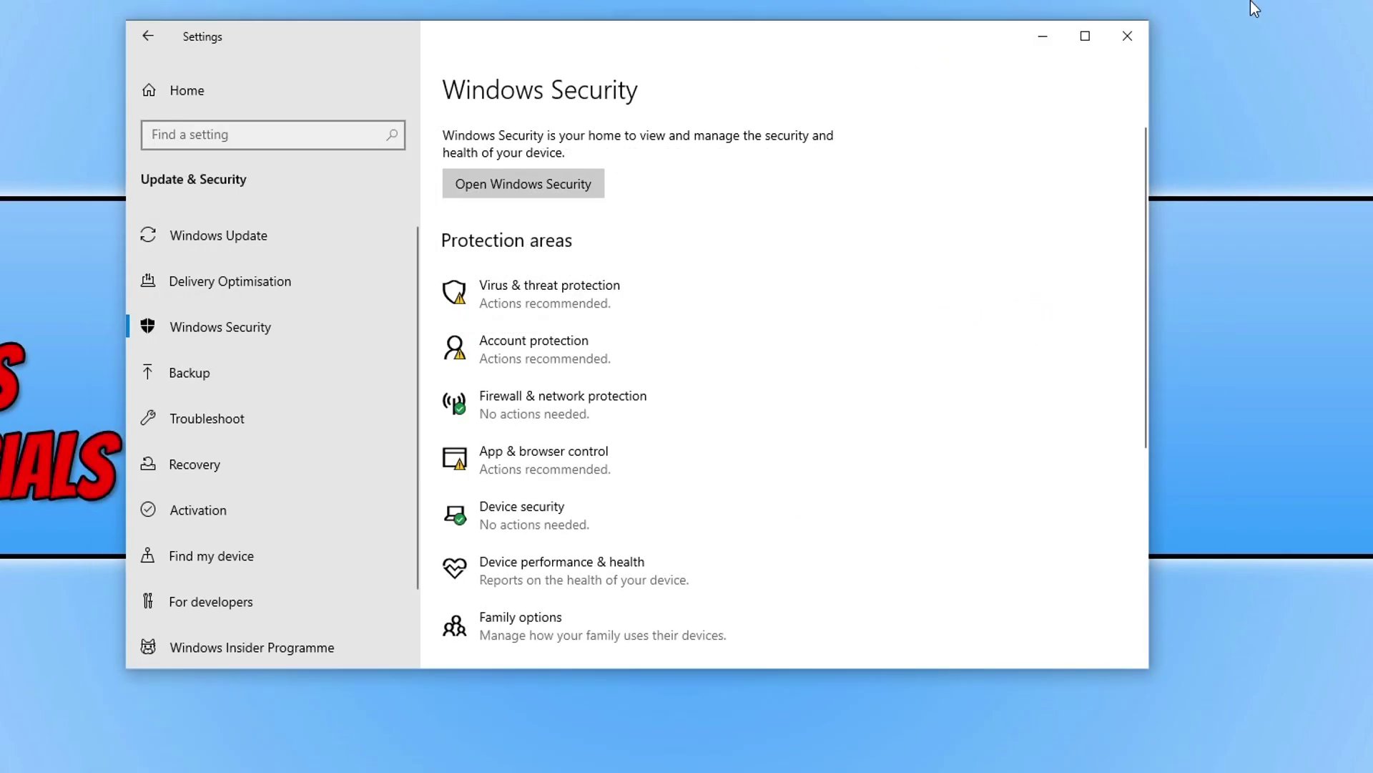
pyautogui.click(303, 251)
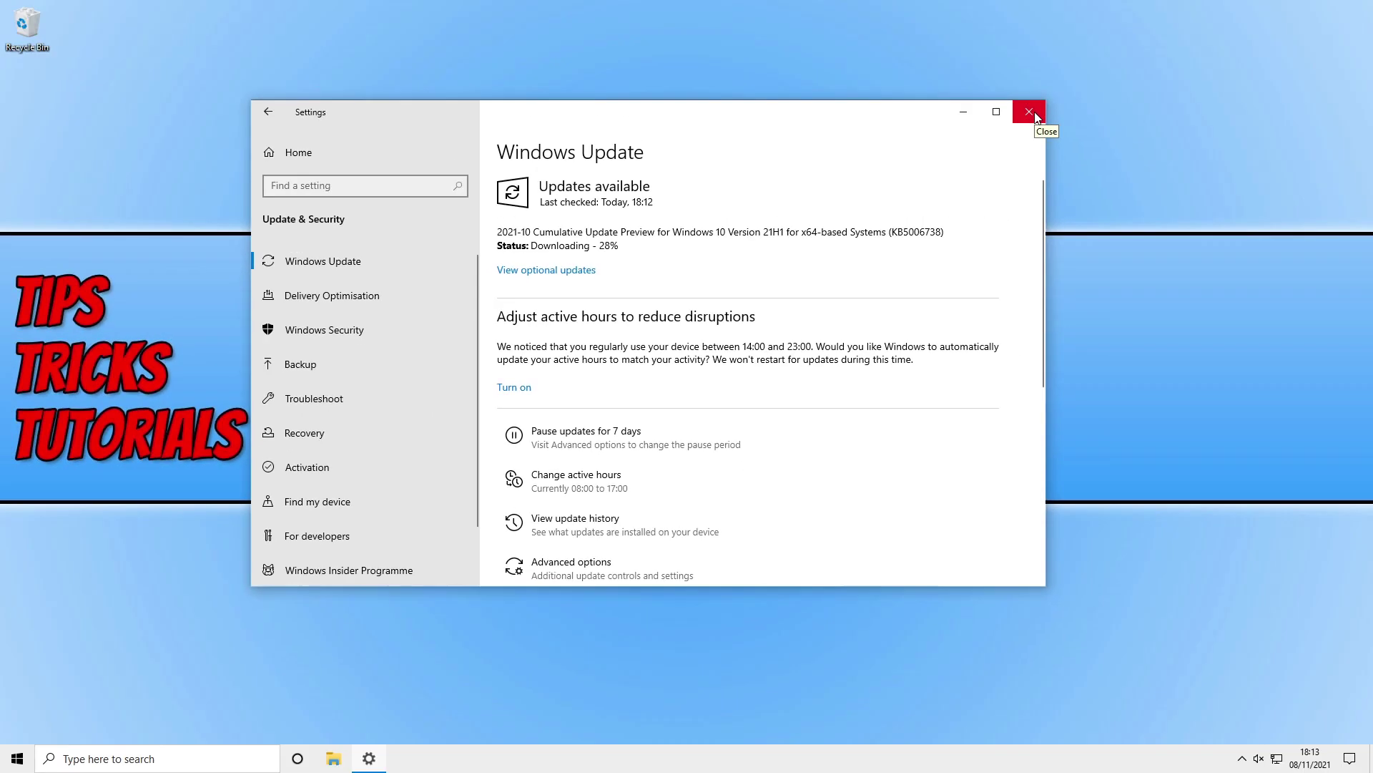
pyautogui.click(1135, 37)
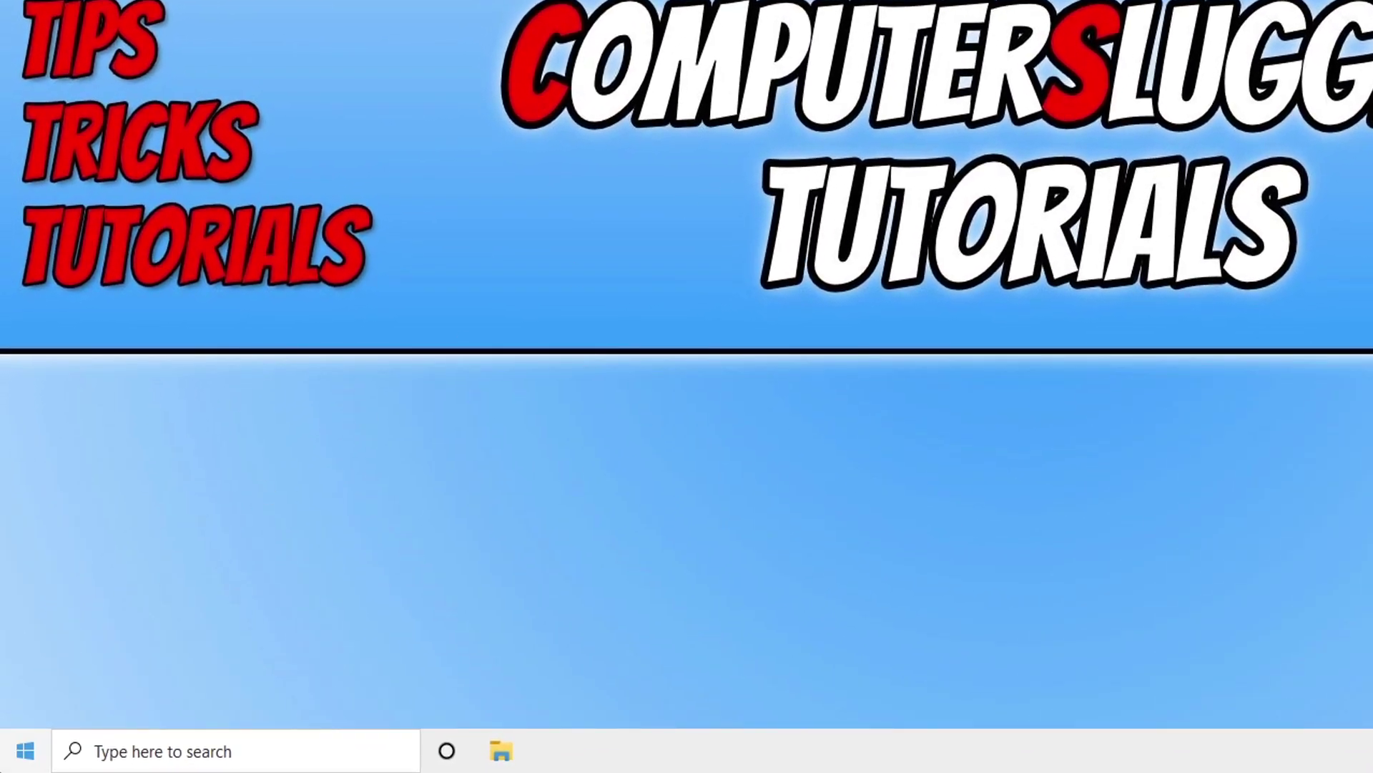
# Run sfc /scannow in a Command Prompt opened as administrator
pyautogui.click(3, 764)
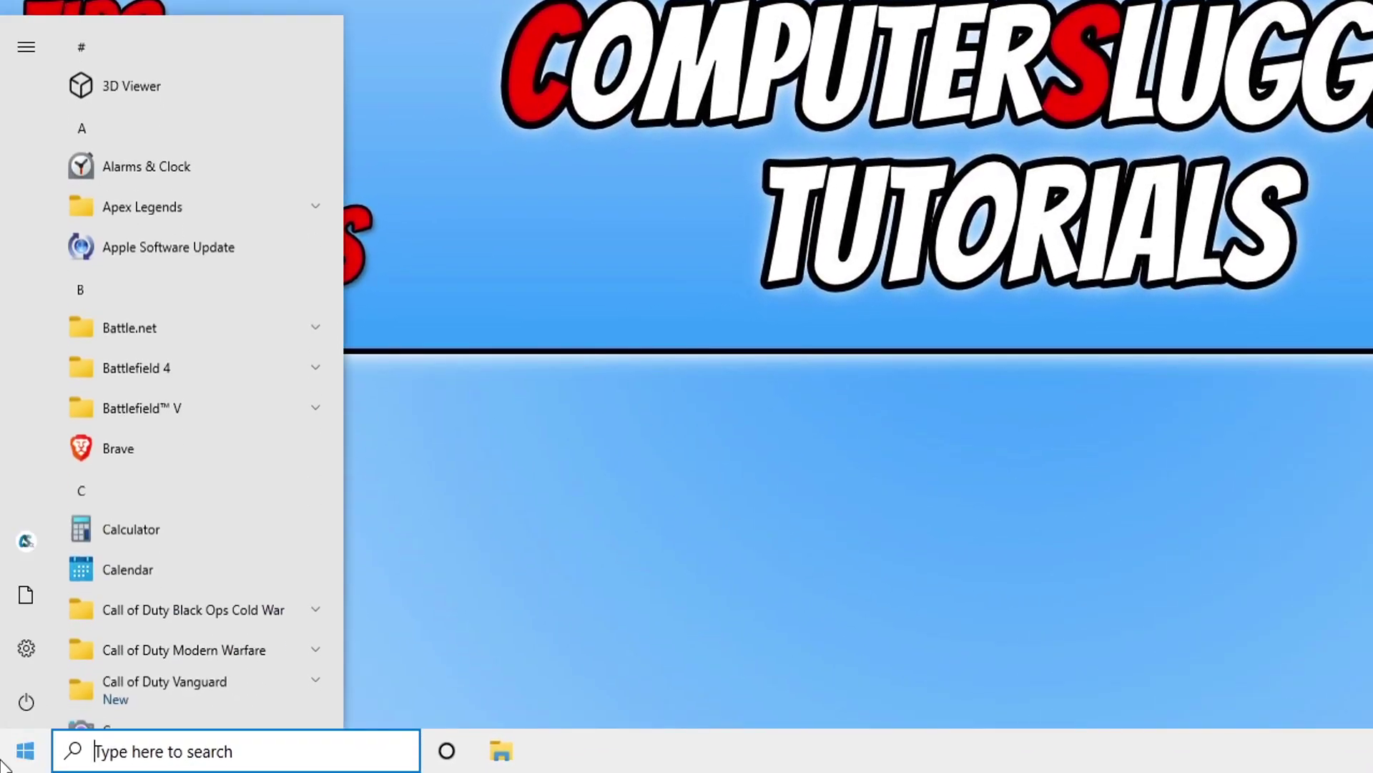
pyautogui.write('cmd')
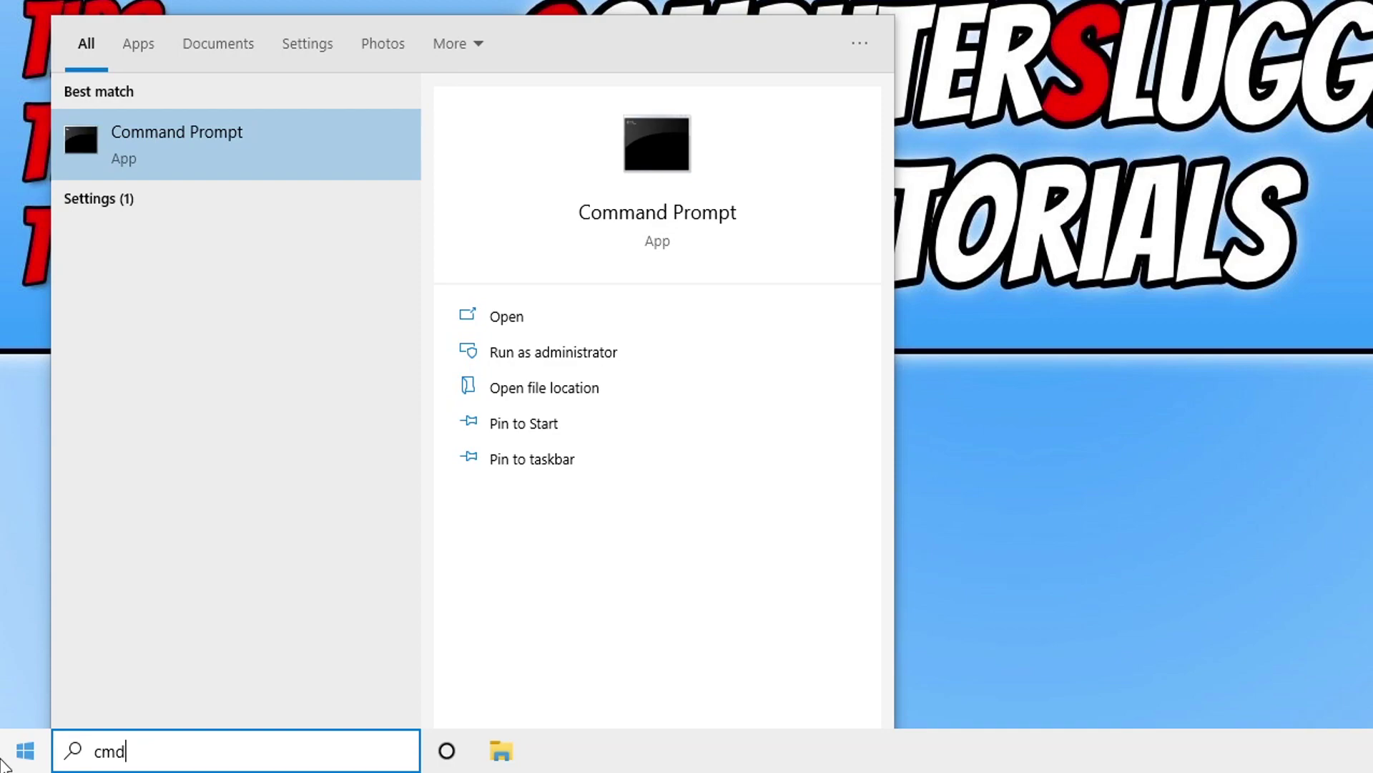
pyautogui.click(622, 352)
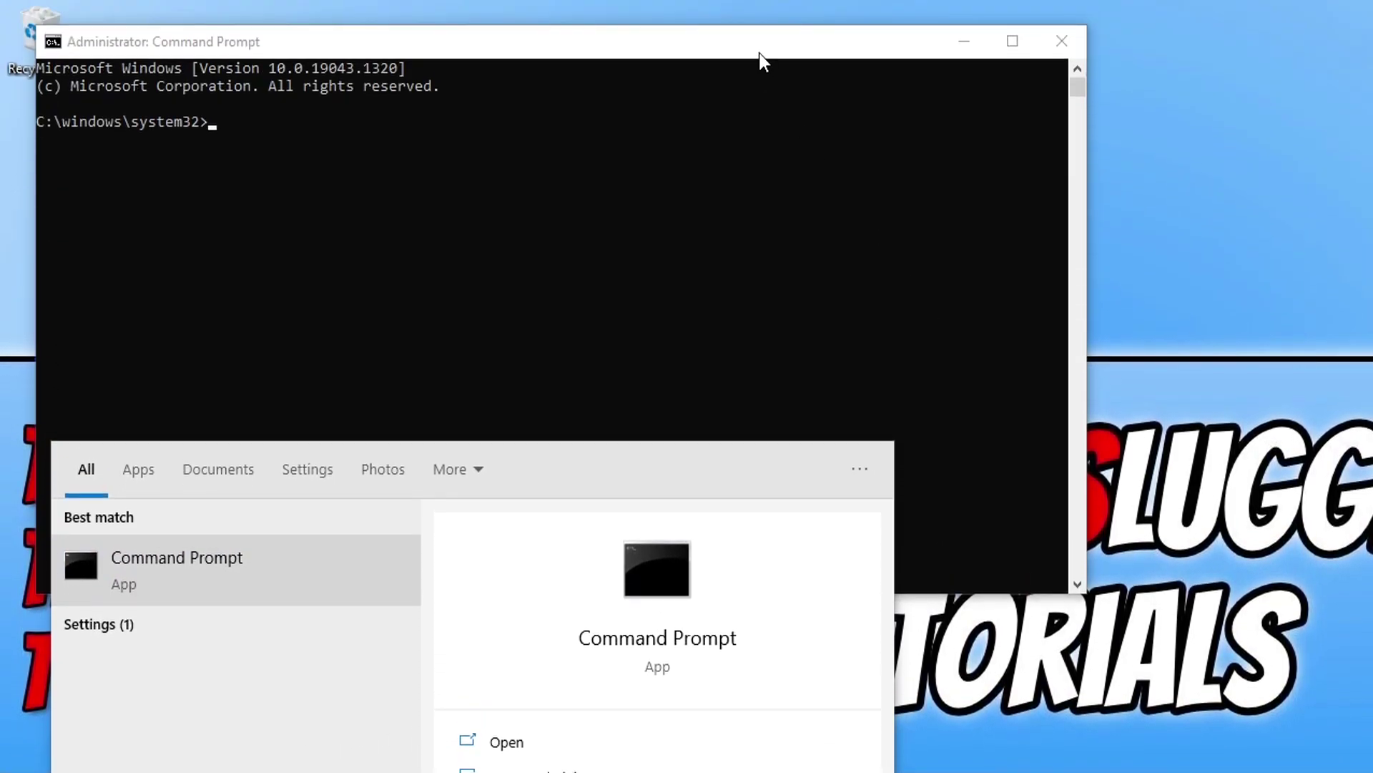
pyautogui.write('sfc ')
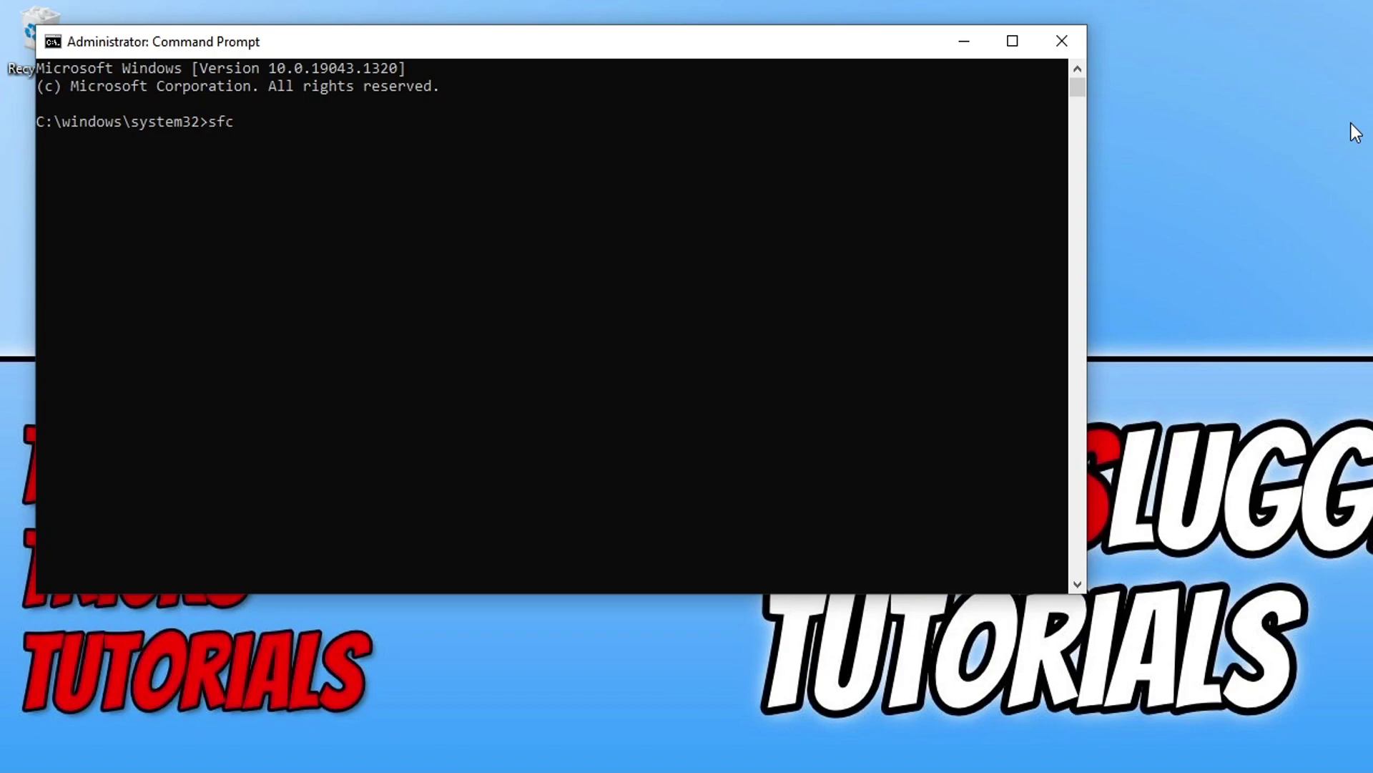
pyautogui.write('/scannow')
pyautogui.press('Return')
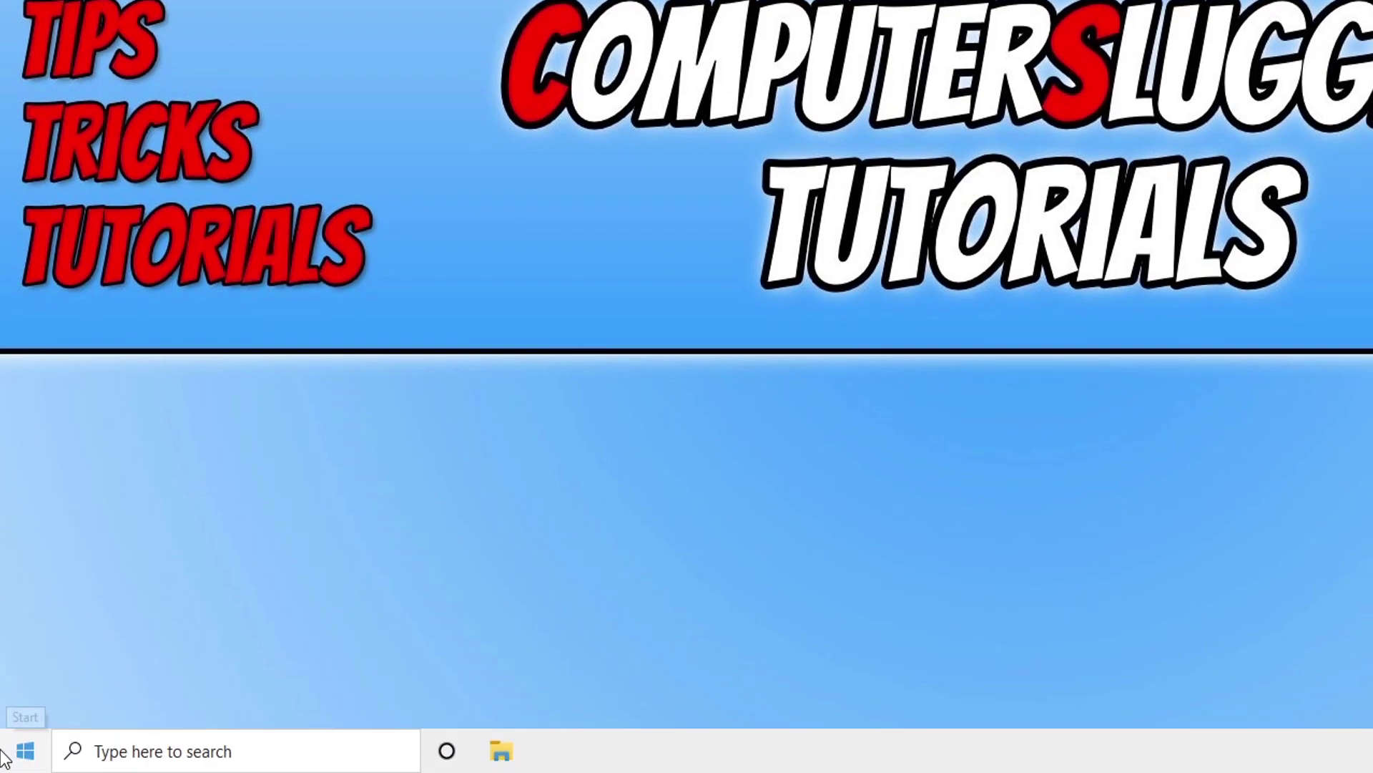
# Open the Windows Security app via Settings' Update & Security page
pyautogui.rightClick(3, 757)
pyautogui.click(120, 532)
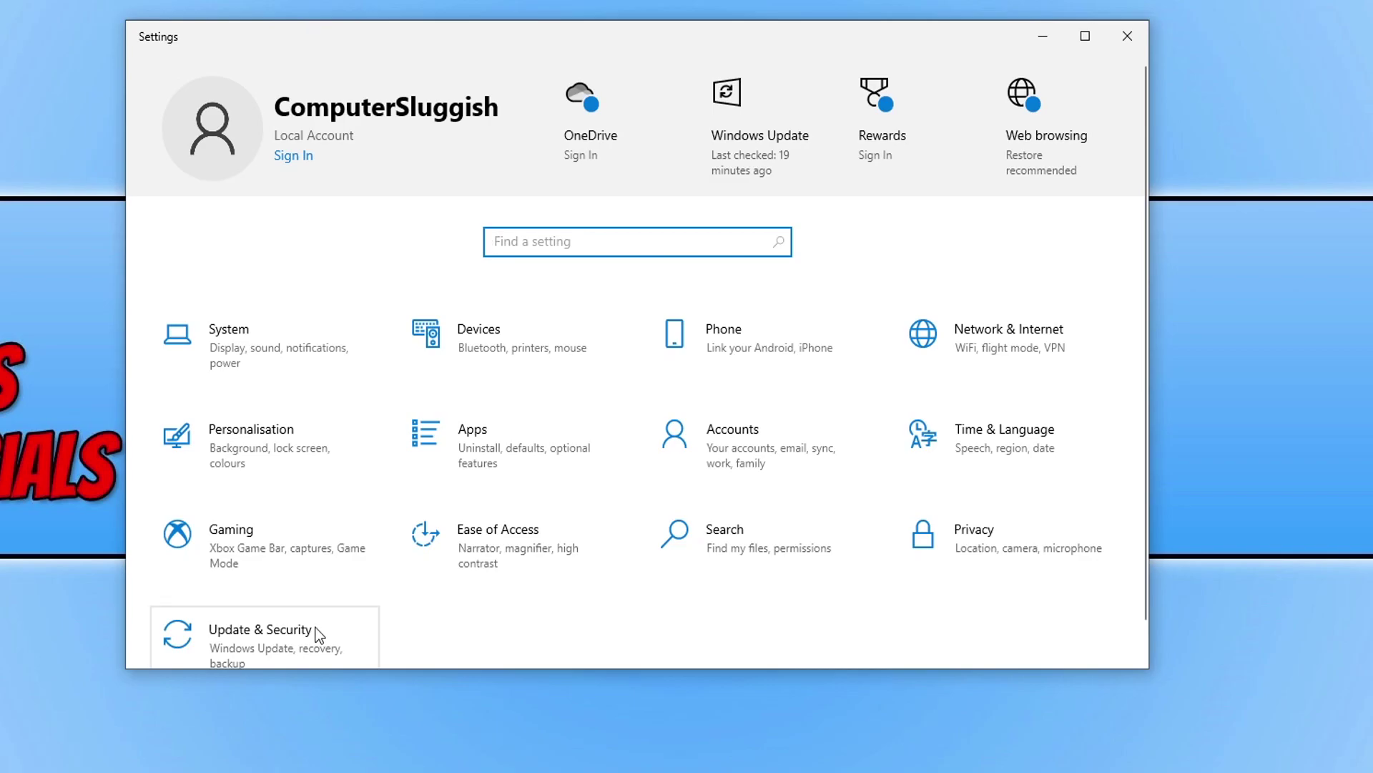
pyautogui.click(316, 628)
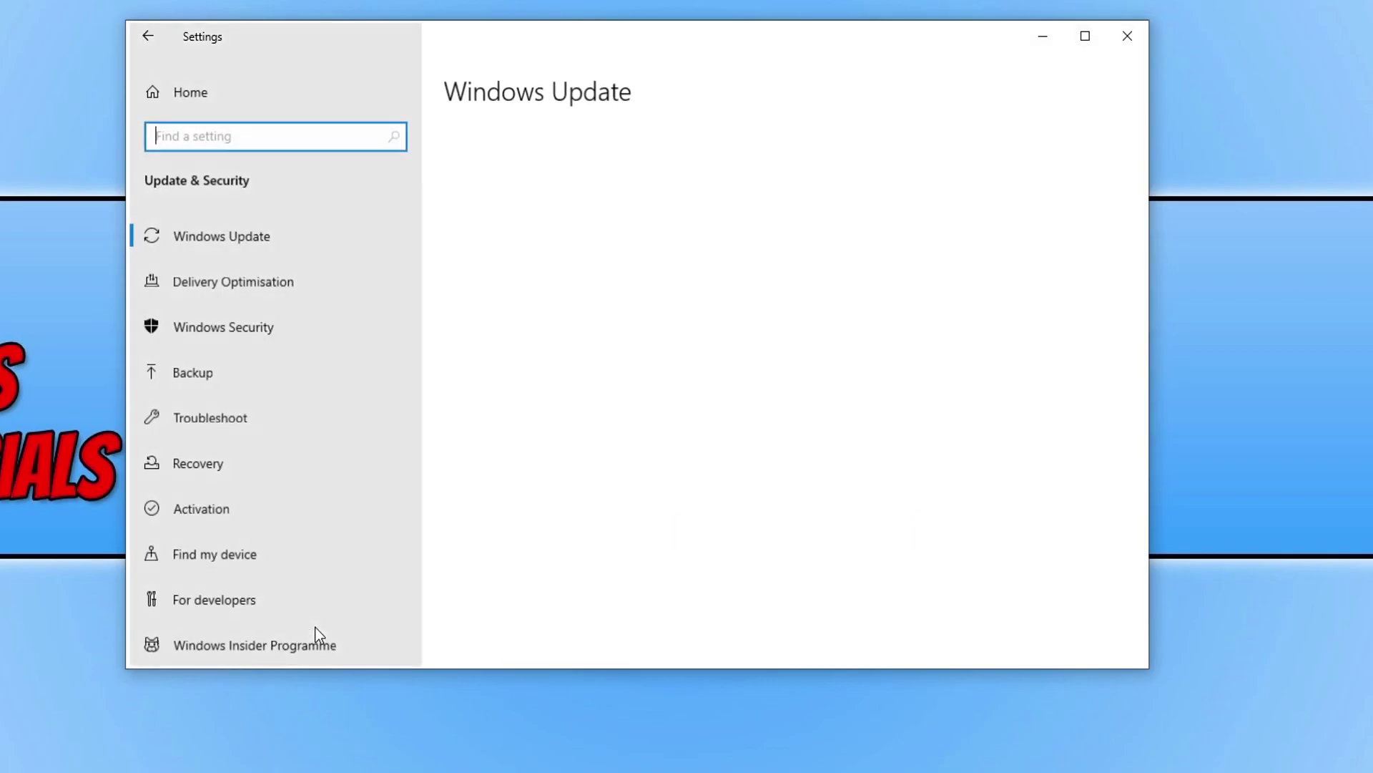
pyautogui.click(291, 331)
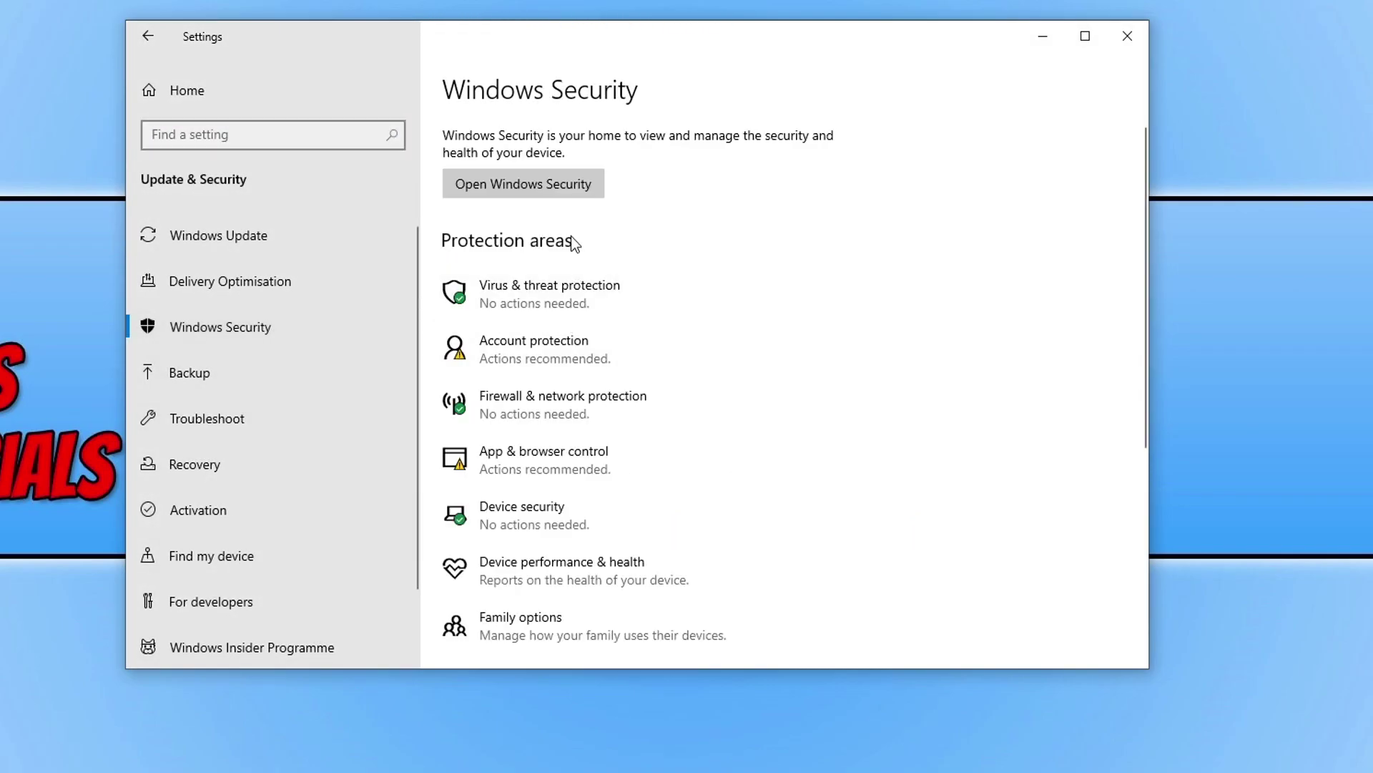
pyautogui.click(567, 187)
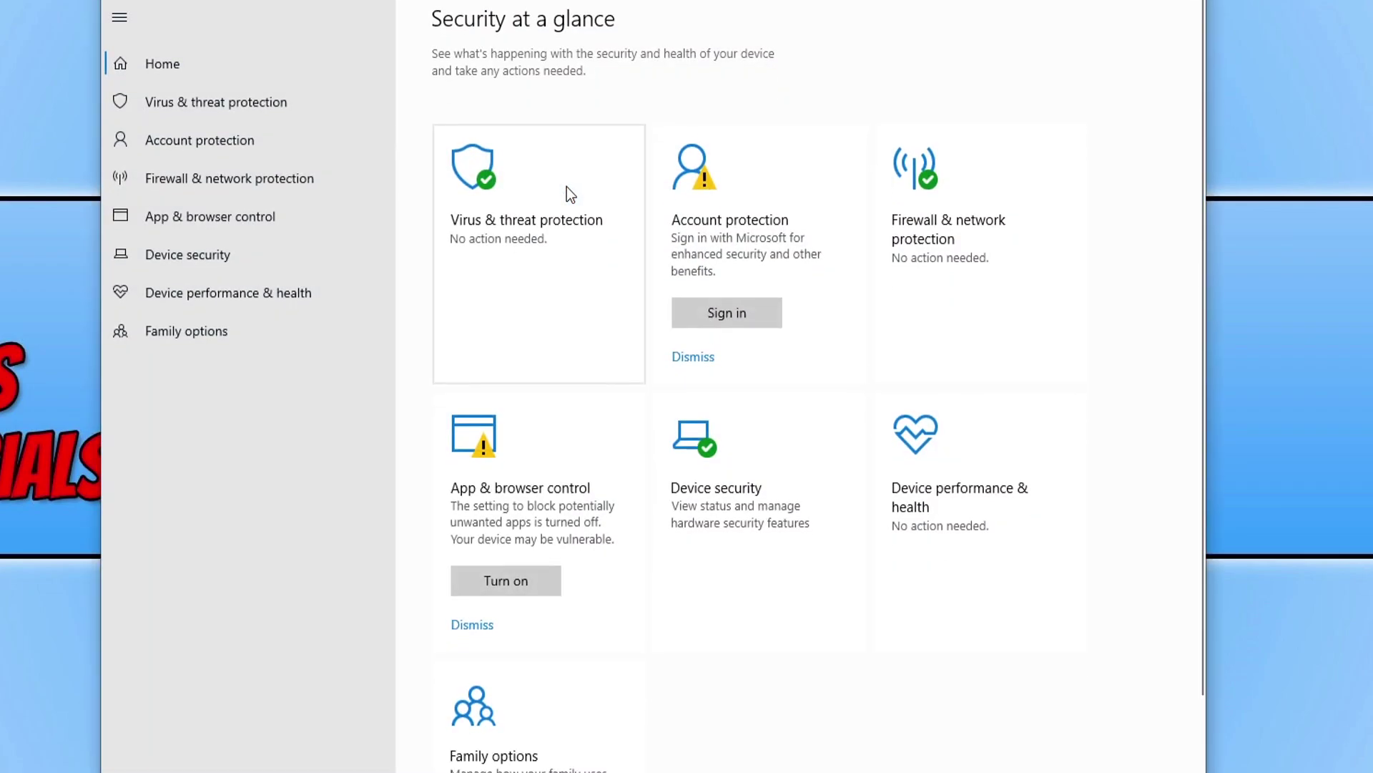
# Start a Full scan from Virus & threat protection, then cancel it and close Windows Security
pyautogui.click(277, 109)
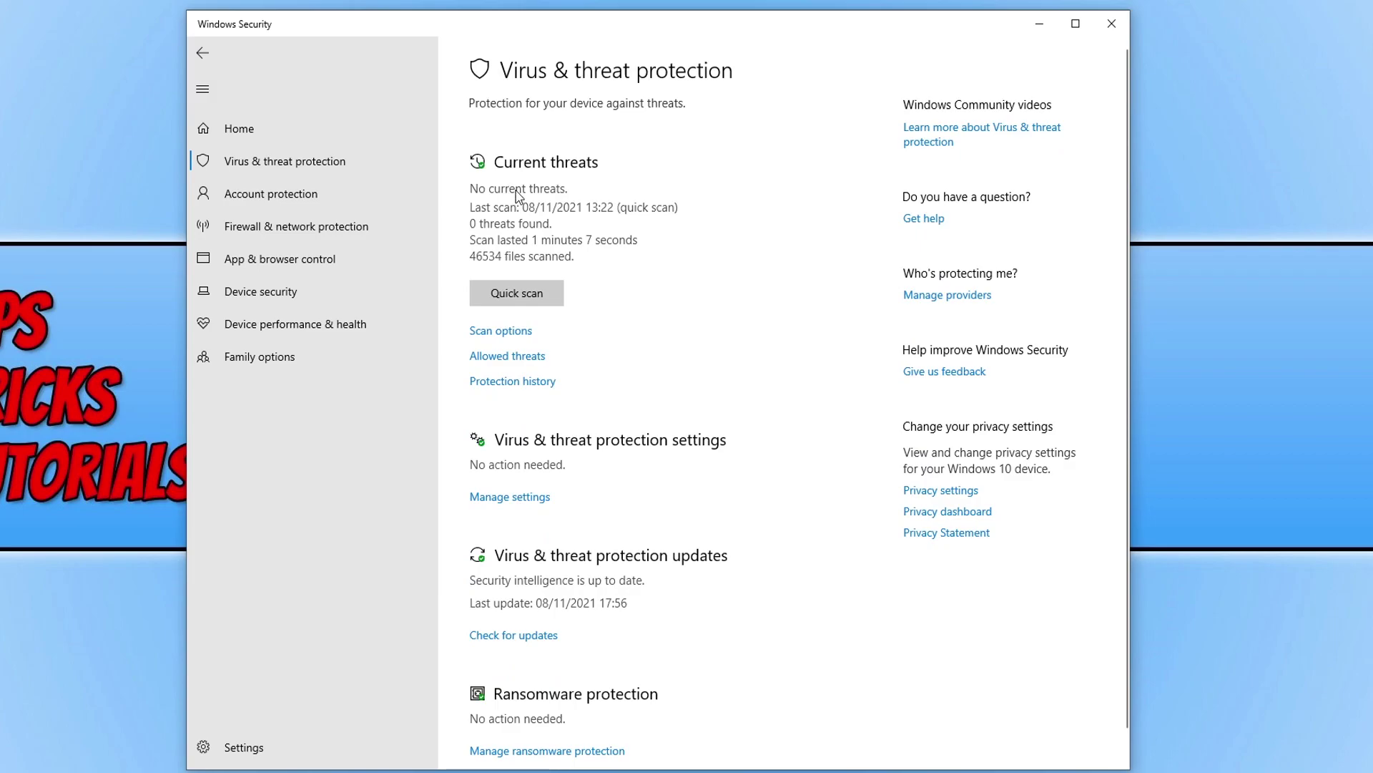
pyautogui.click(526, 332)
pyautogui.click(506, 387)
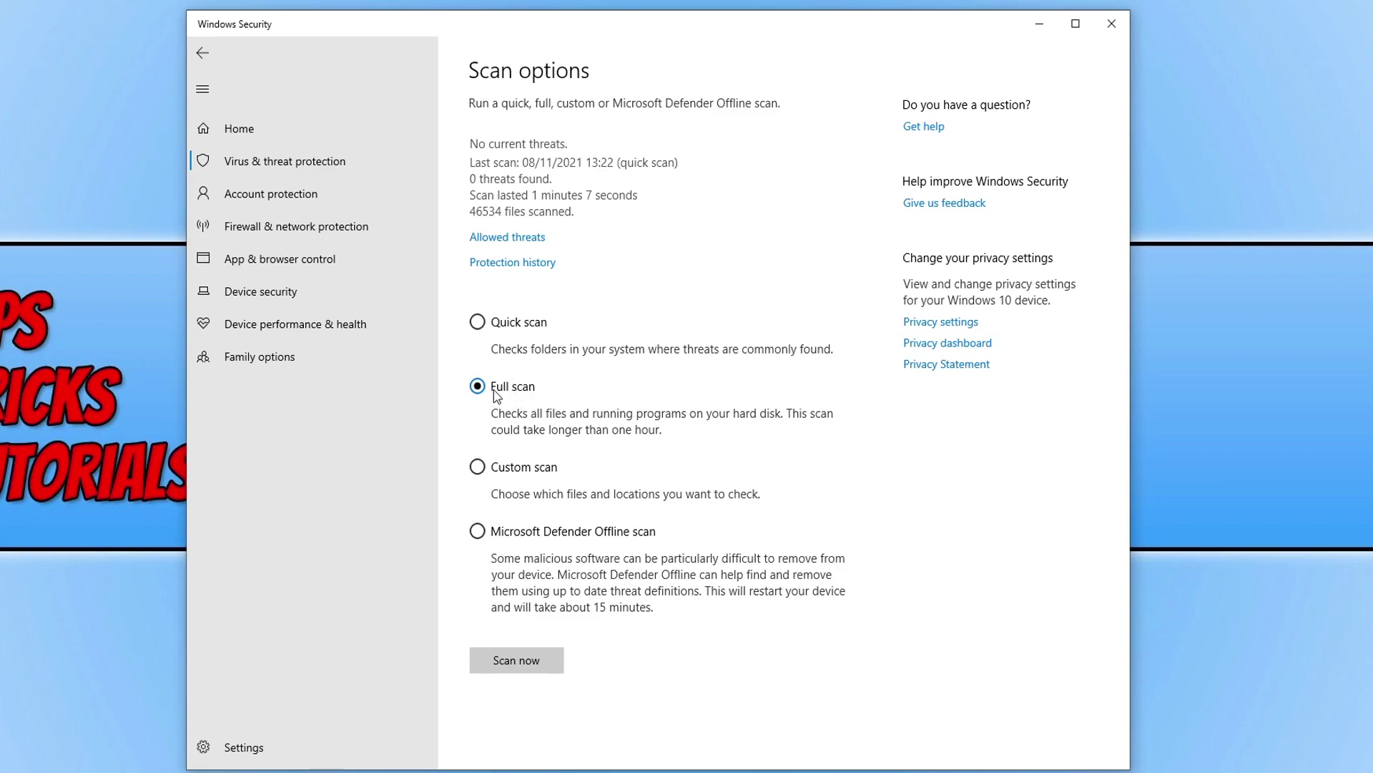
pyautogui.click(539, 660)
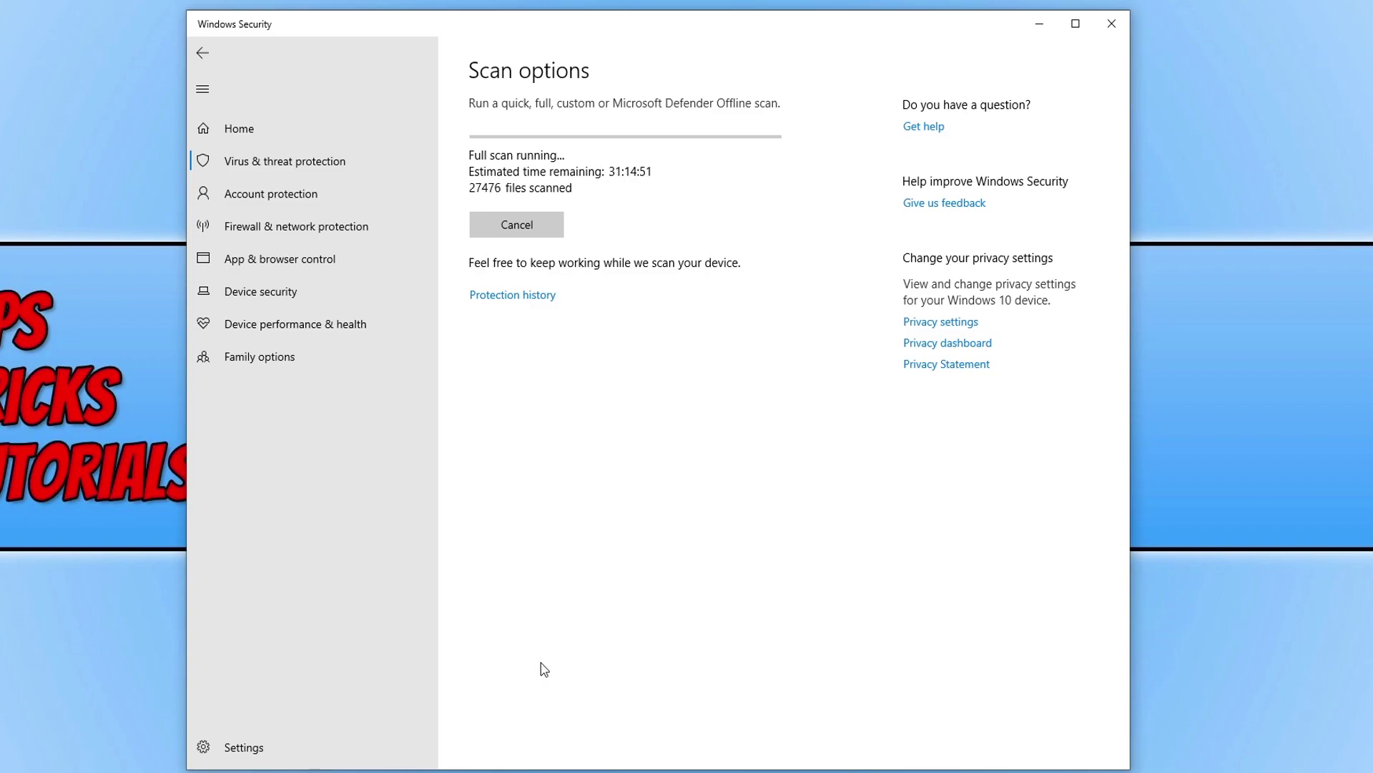
pyautogui.click(545, 235)
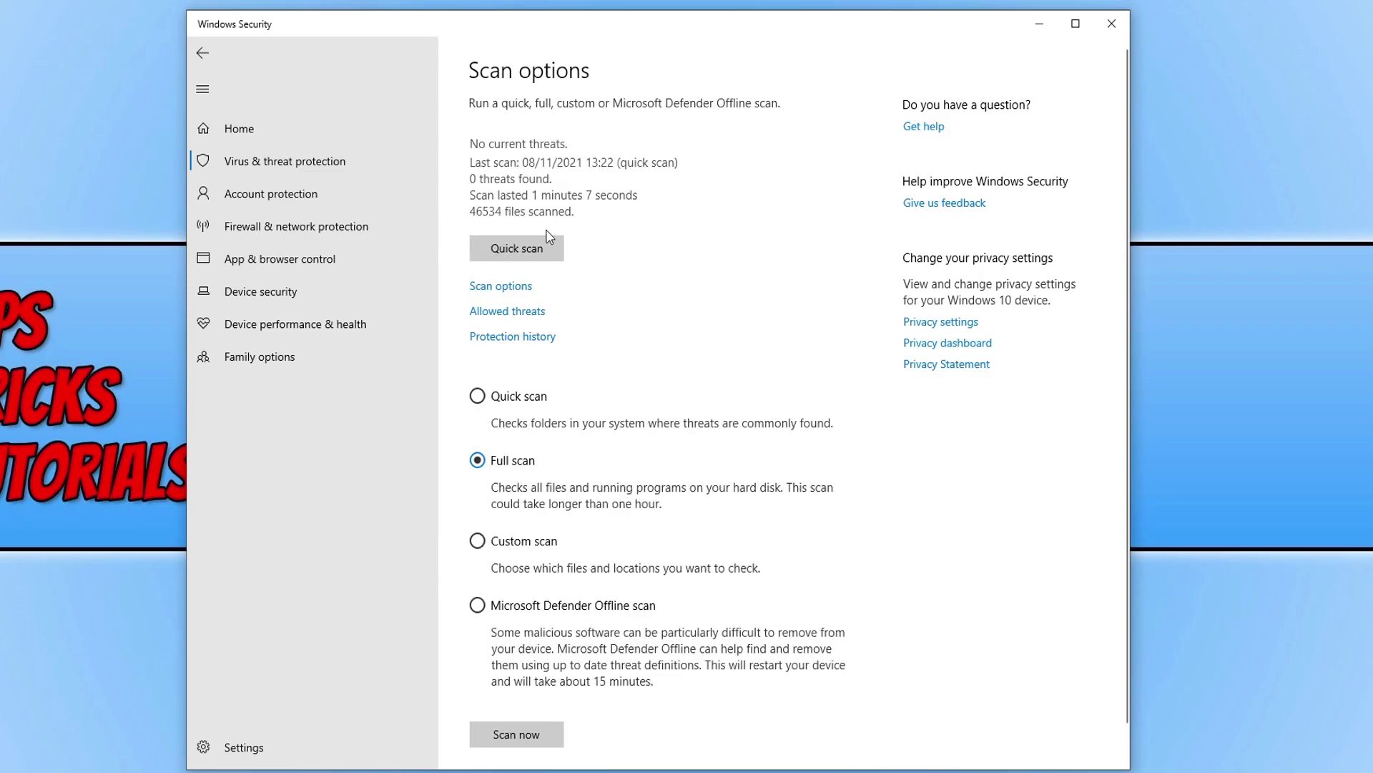
pyautogui.click(1113, 25)
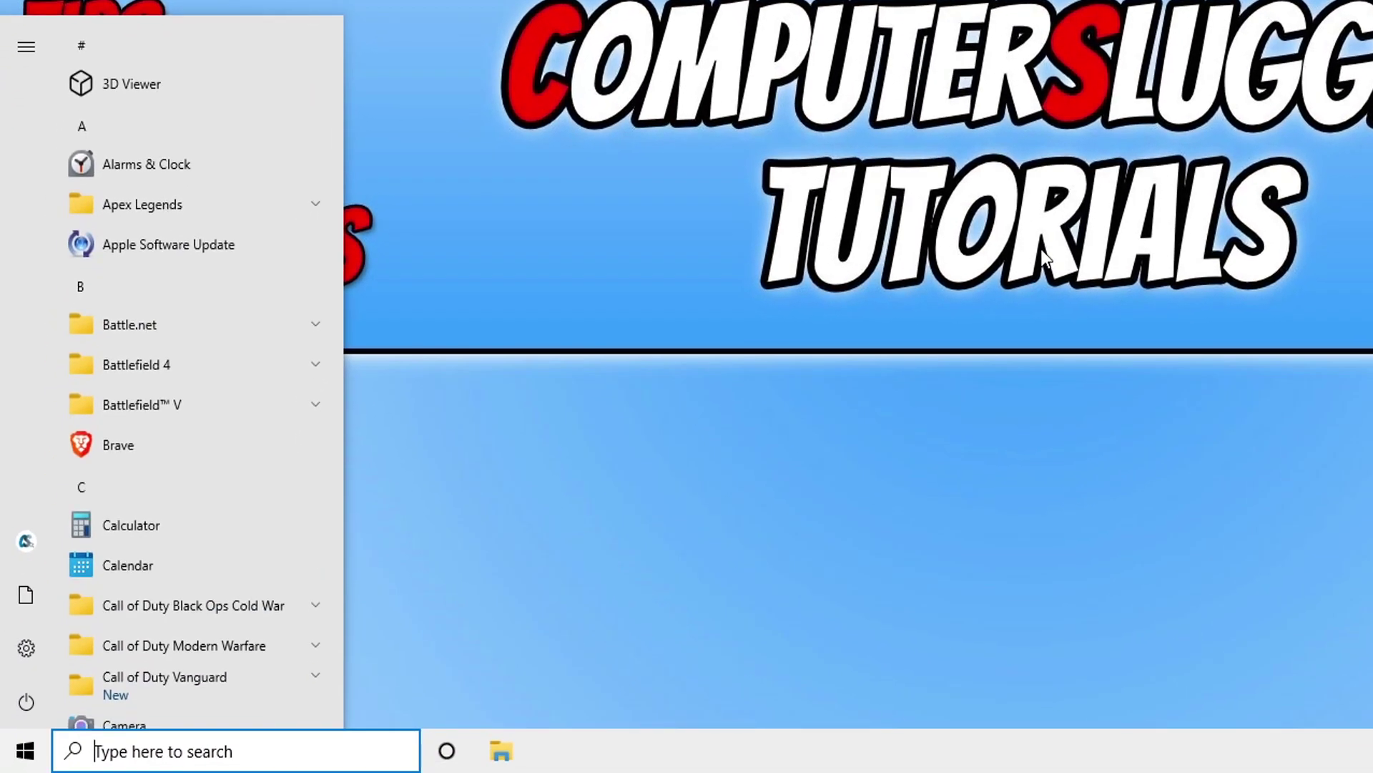
# Open Windows PowerShell as administrator and enter Start-MpWDOScan at the prompt
pyautogui.write('powershell')
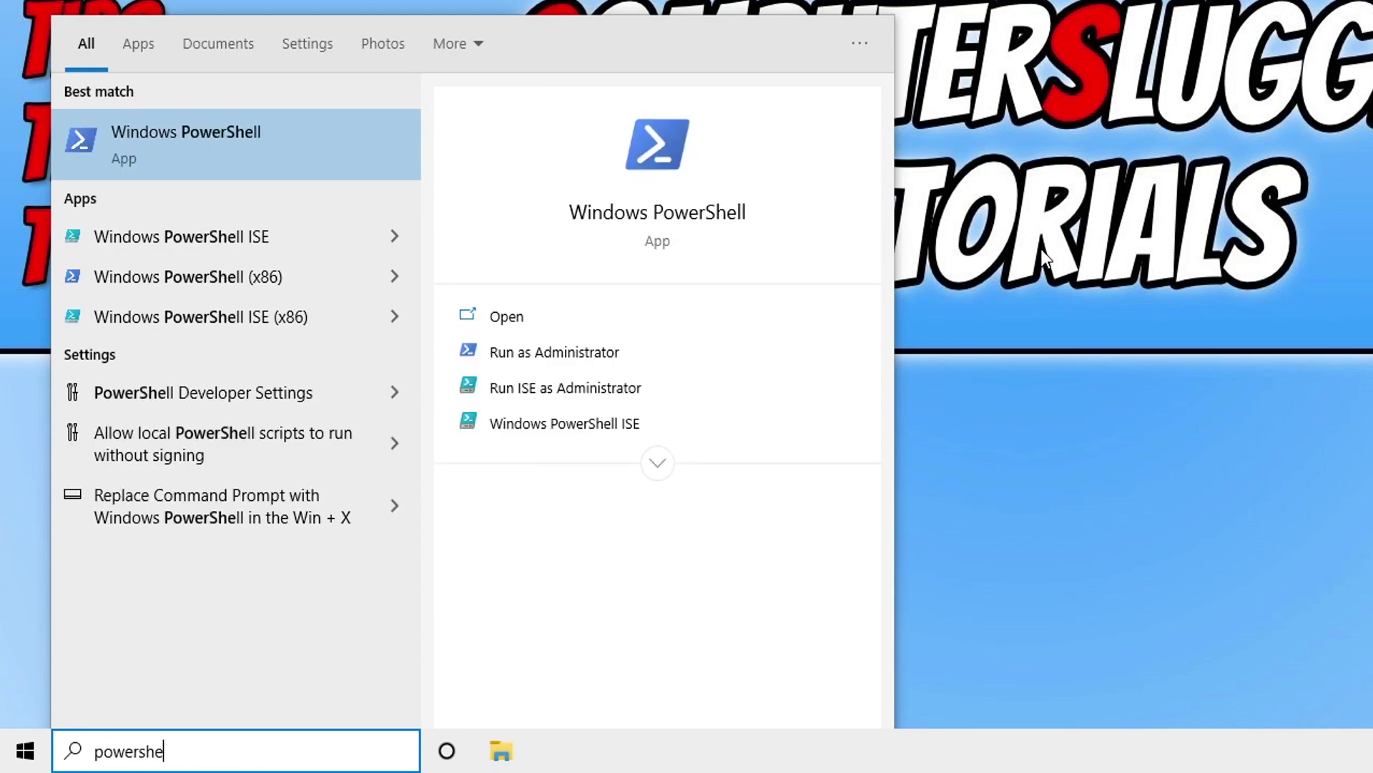
pyautogui.rightClick(308, 155)
pyautogui.click(385, 177)
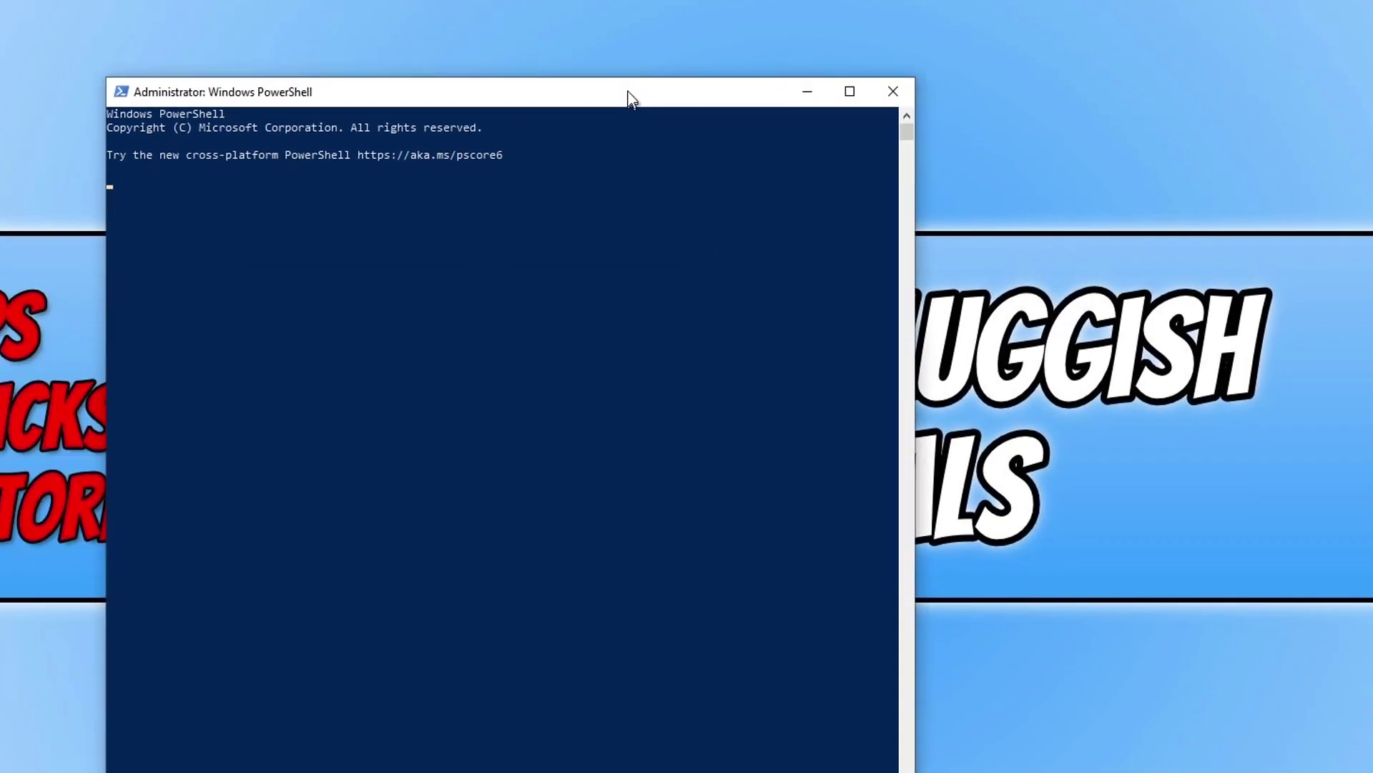
pyautogui.moveTo(632, 99); pyautogui.dragTo(629, 45)
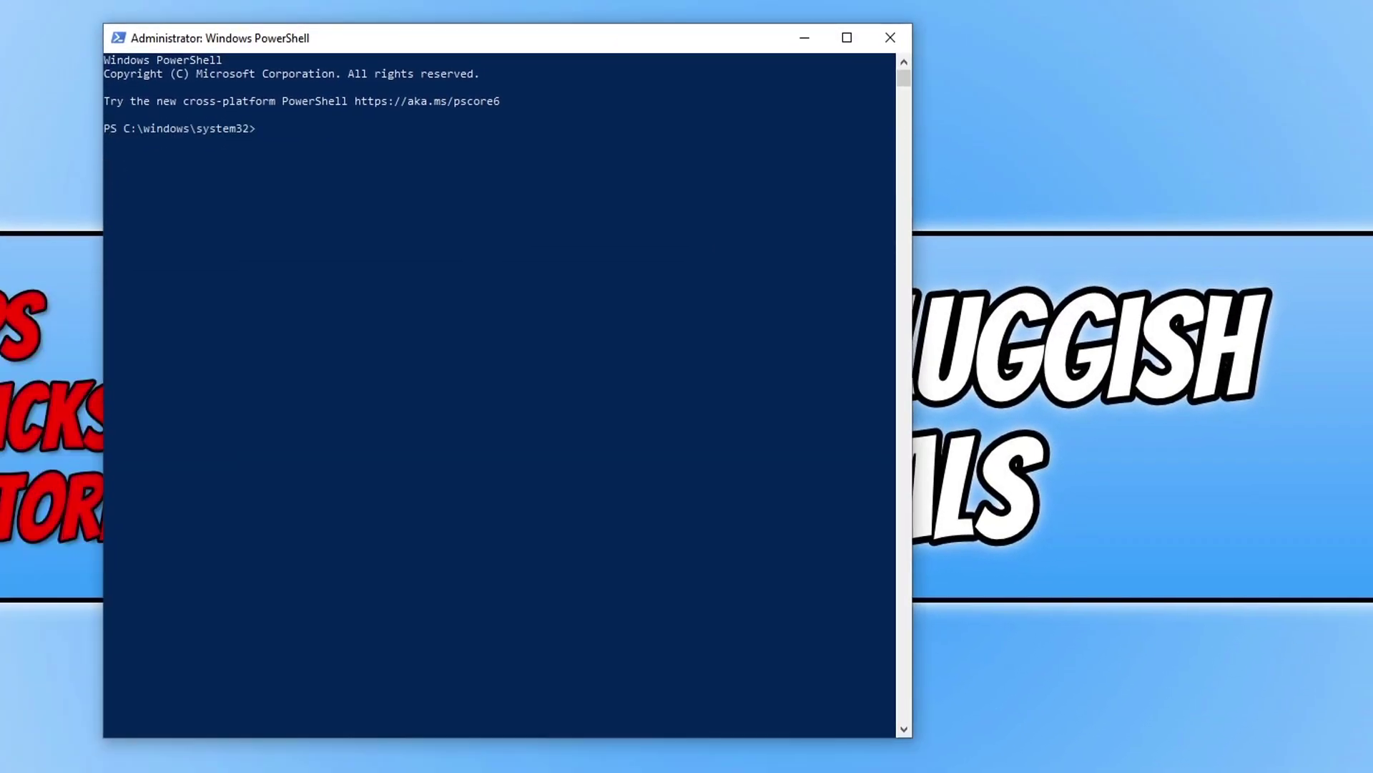
pyautogui.write('start-mpwdoscan')
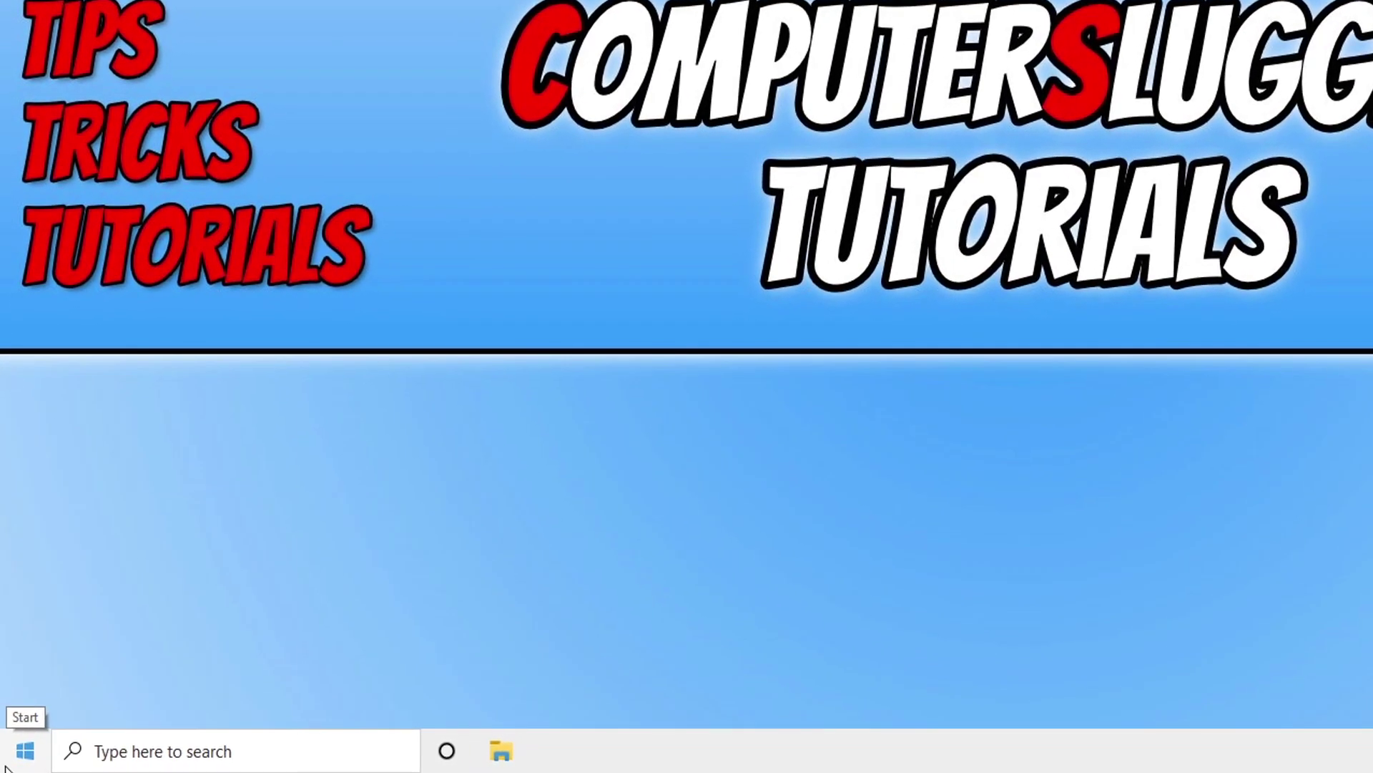
# Open the Recovery page in Update & Security and start Reset this PC to show its options
pyautogui.rightClick(6, 767)
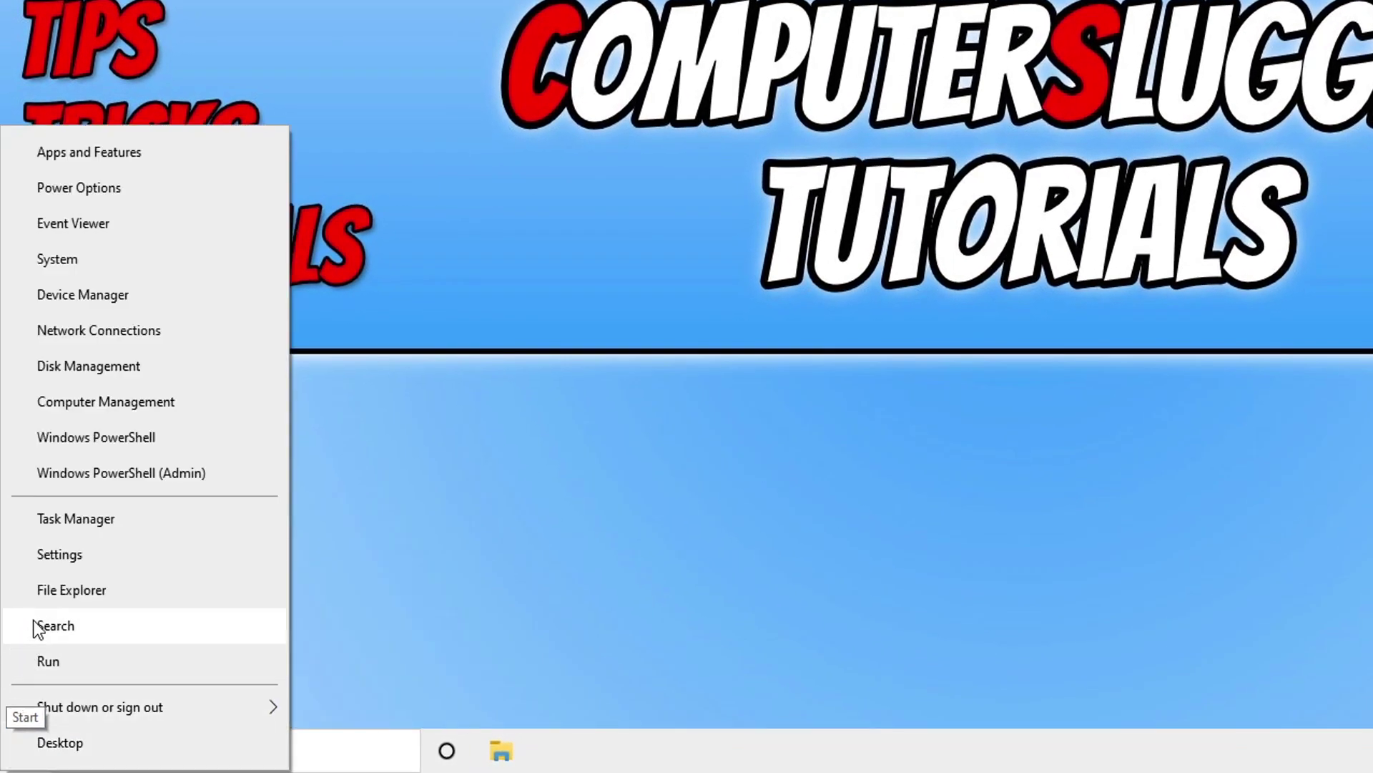
pyautogui.click(63, 565)
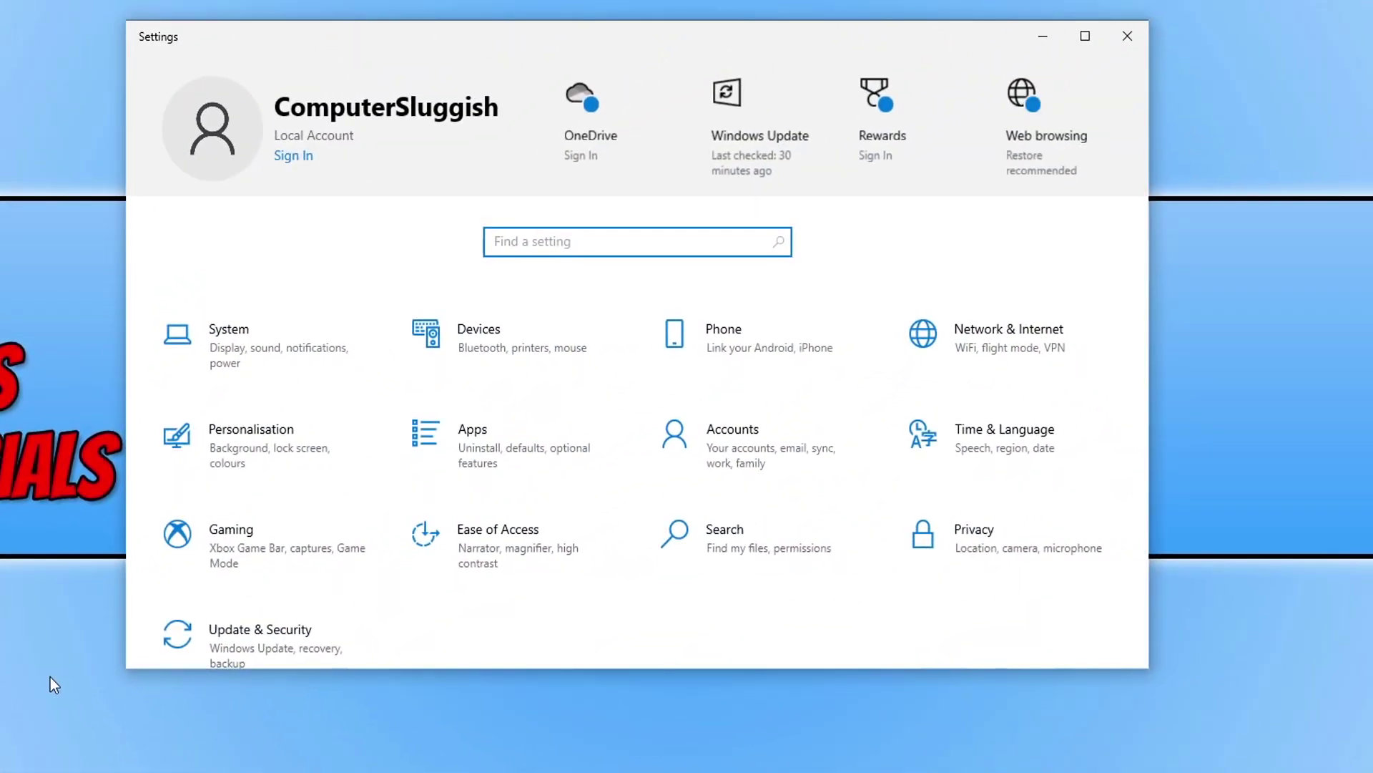
pyautogui.click(258, 631)
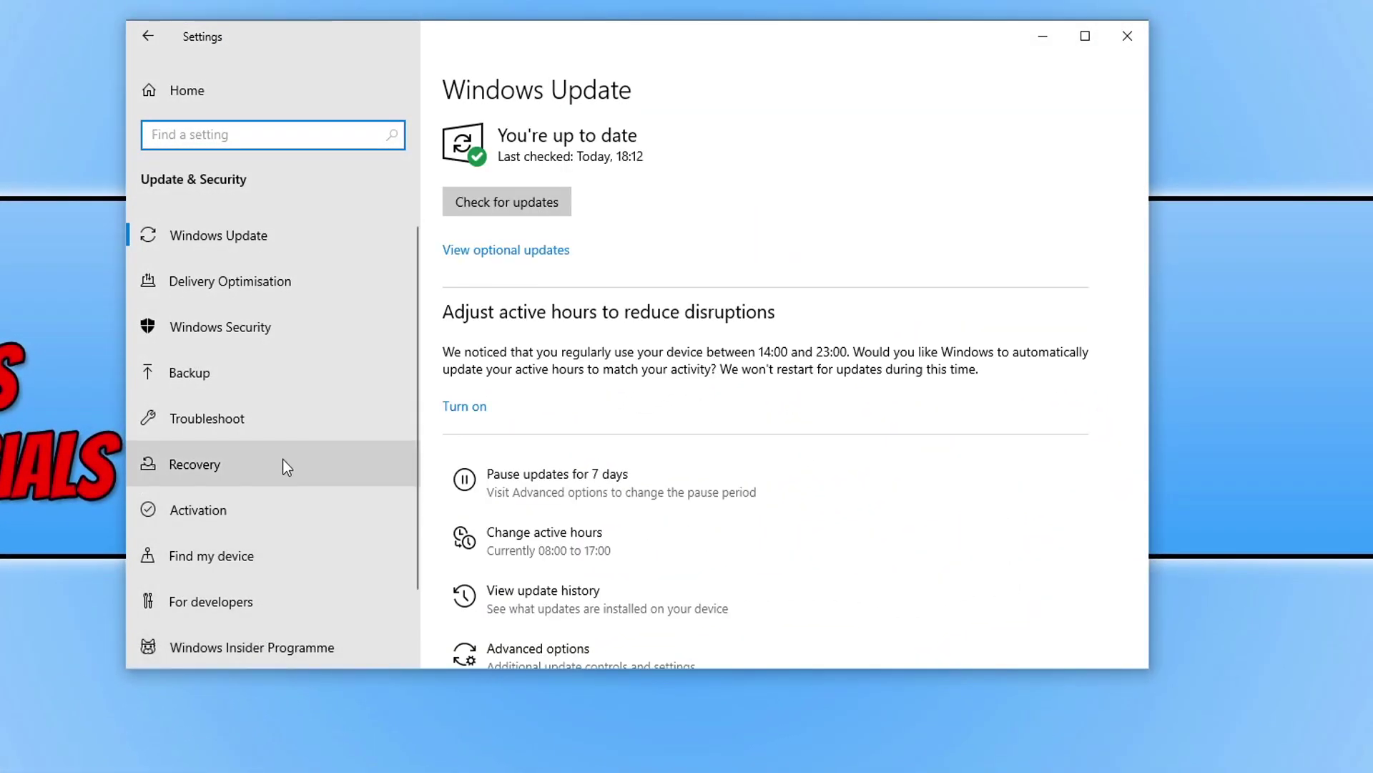
pyautogui.click(282, 462)
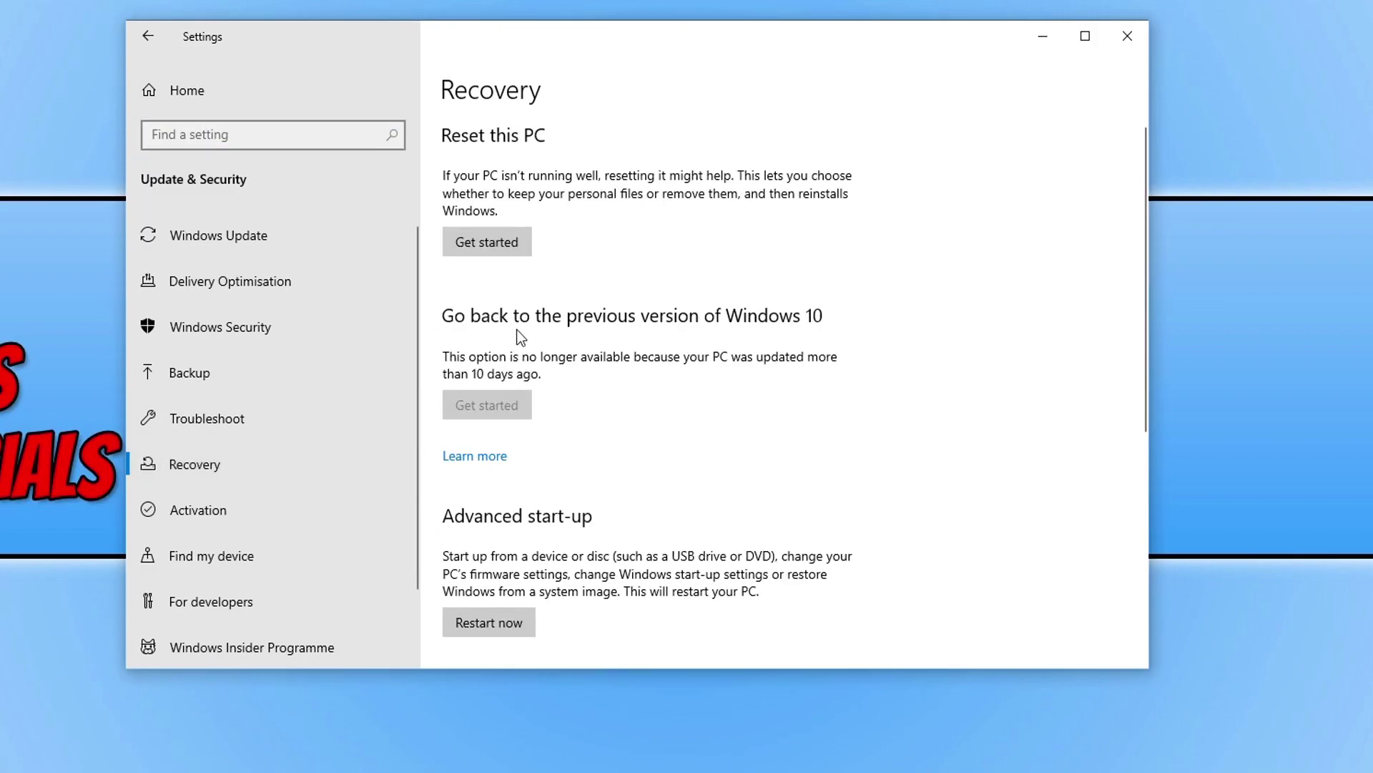
pyautogui.click(512, 240)
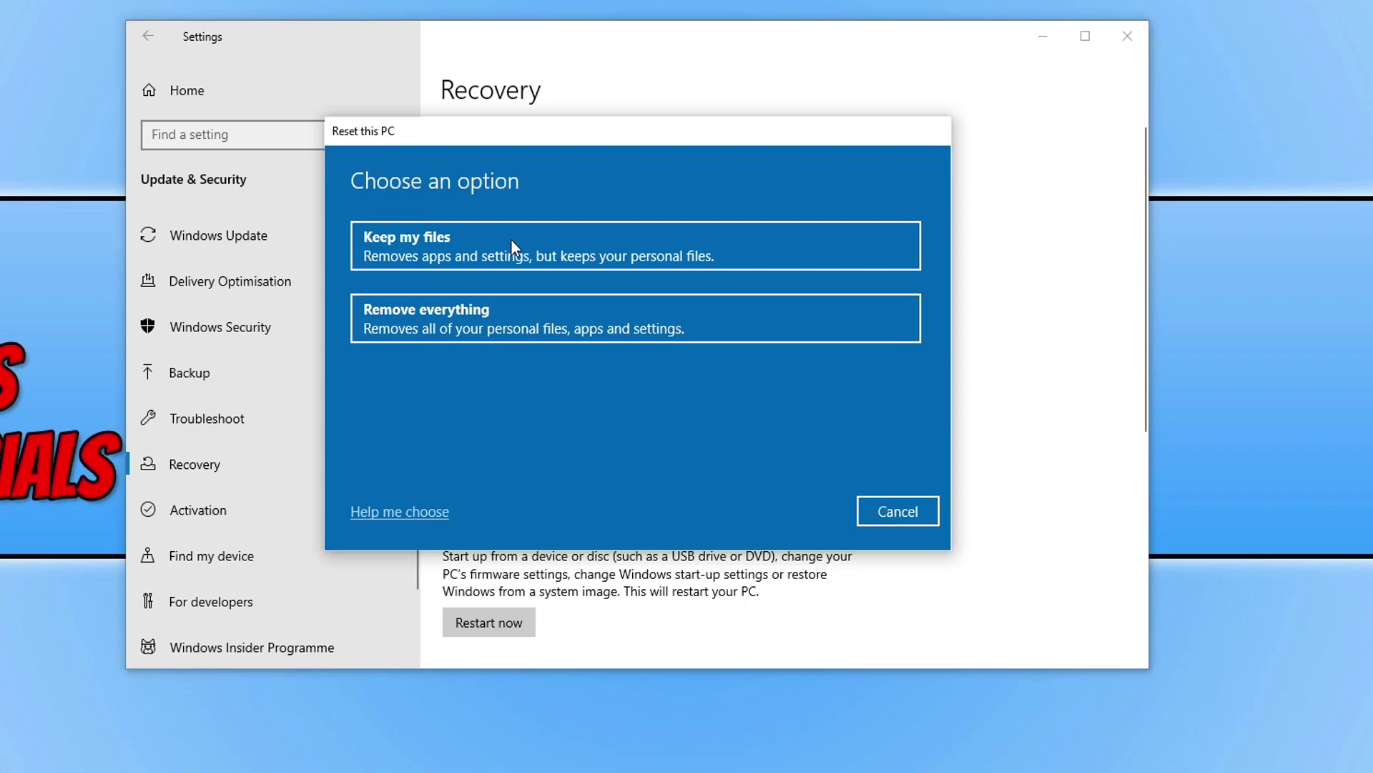